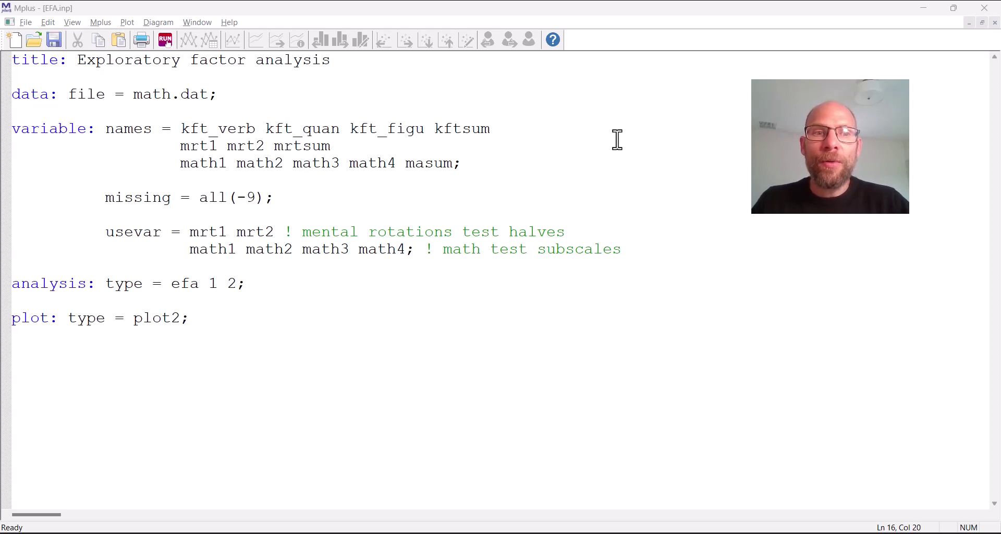
- Review the variable section of the EFA input: the names list, the missing-value code and the usevar selection of mrt and math variables
left_click_drag(192, 234, 570, 232)
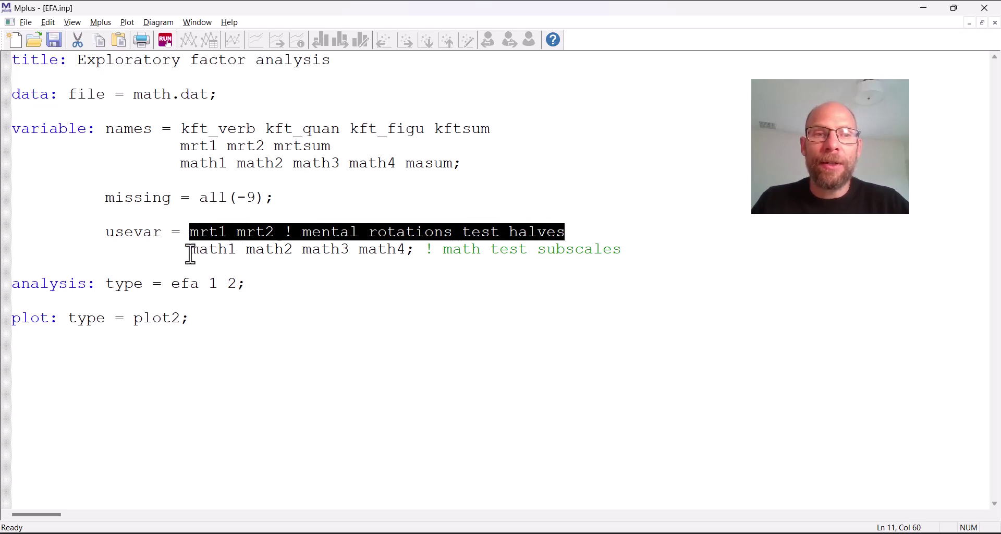
left_click_drag(190, 250, 422, 267)
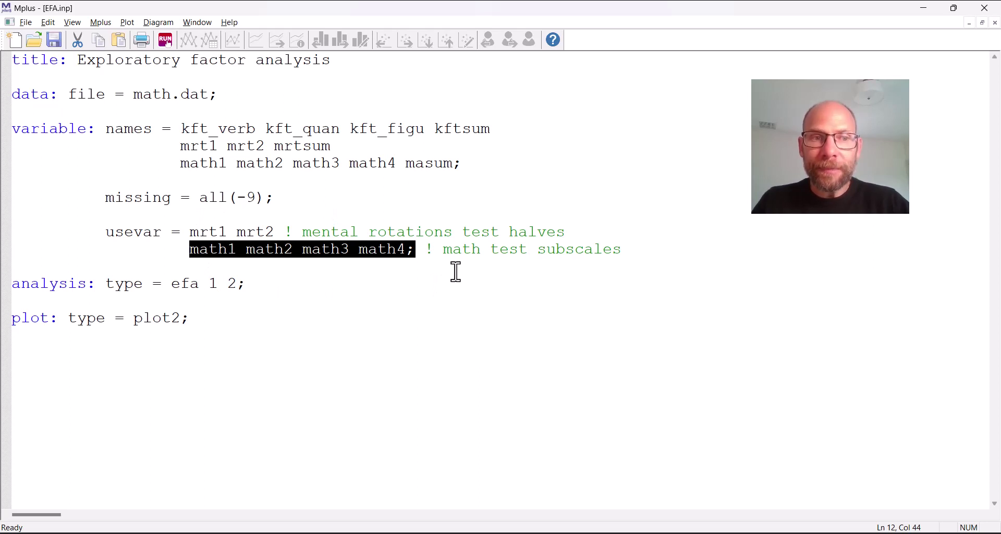
left_click_drag(104, 233, 190, 240)
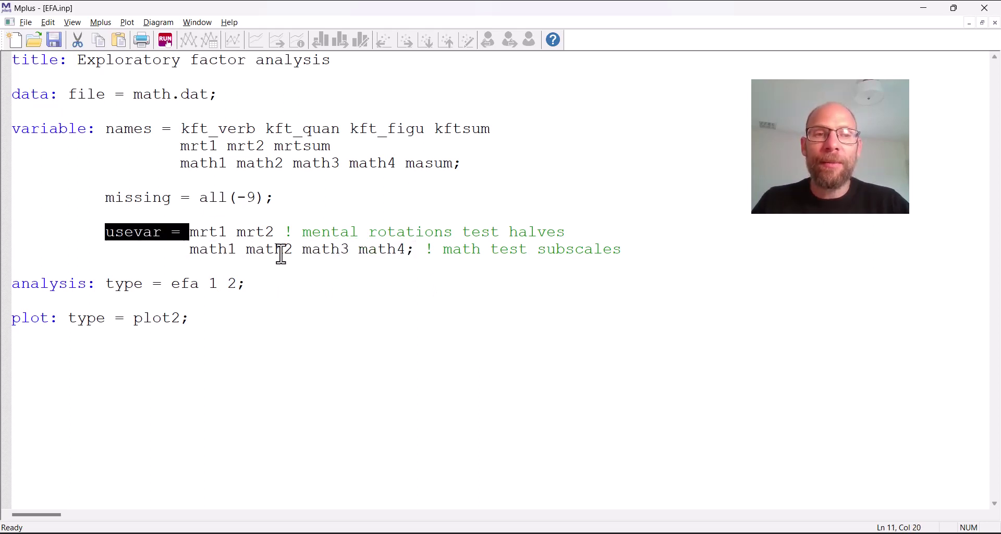
left_click_drag(181, 130, 454, 163)
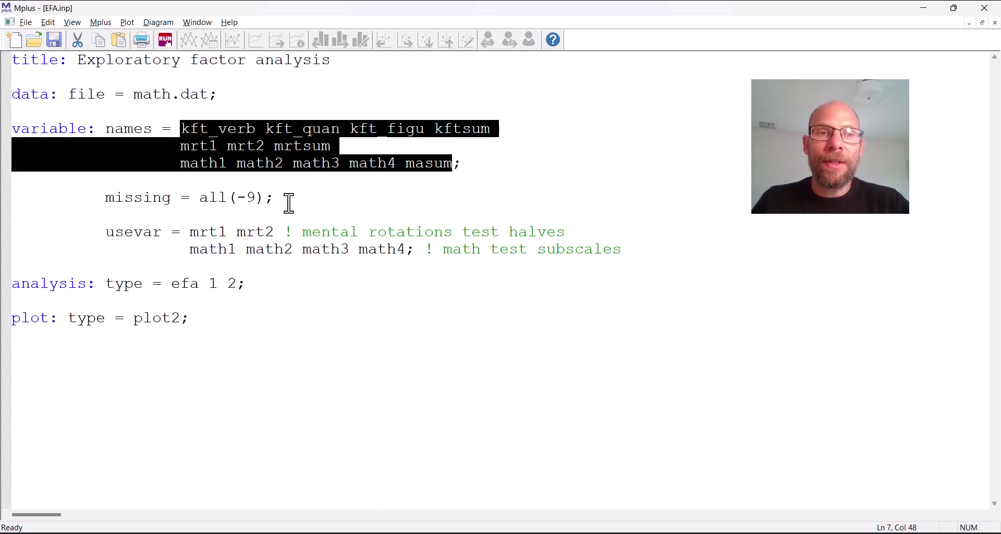
left_click_drag(275, 198, 104, 199)
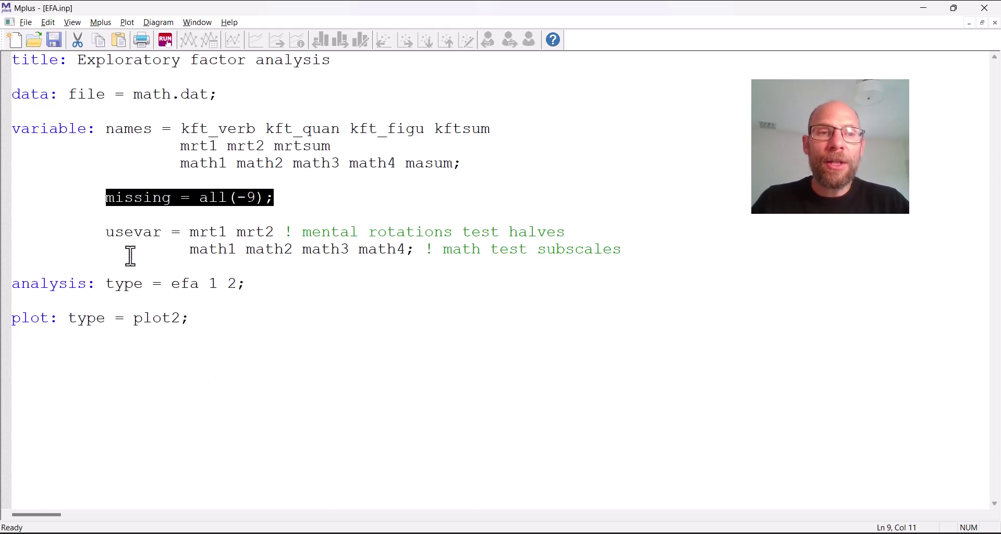
left_click_drag(98, 233, 424, 251)
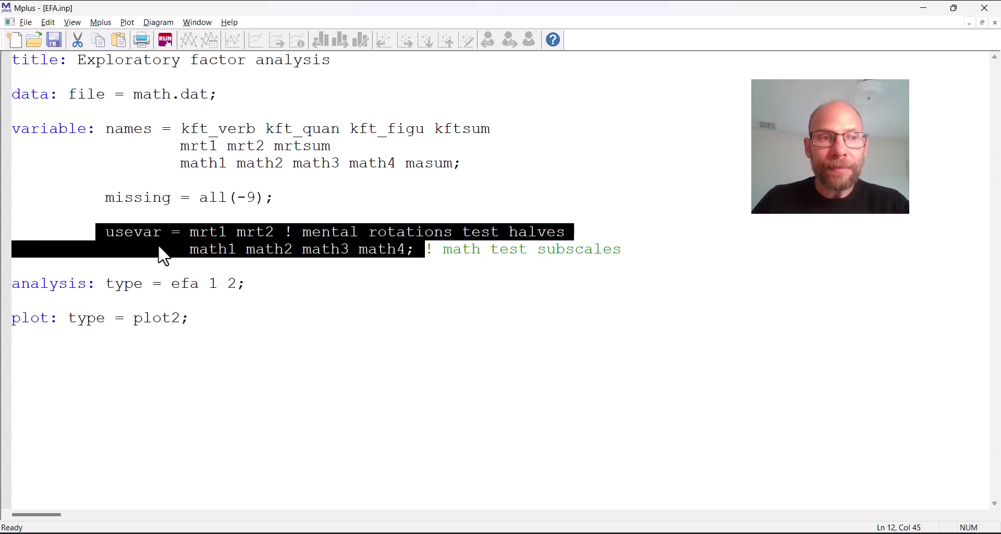
- Review the analysis command with its EFA type and range of factors, along with the plot command
left_click_drag(246, 285, 7, 291)
left_click(7, 294)
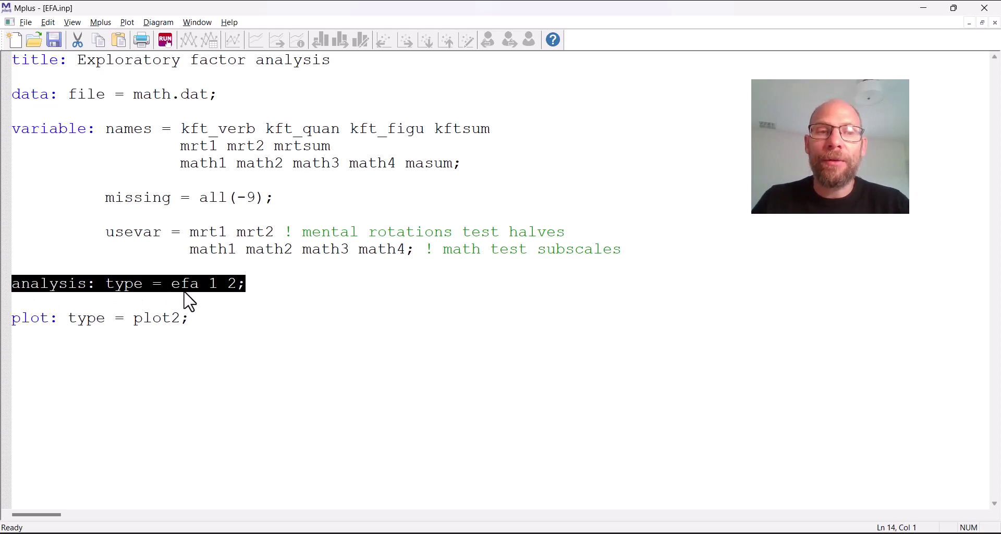
left_click(210, 285)
left_click_drag(210, 286, 236, 286)
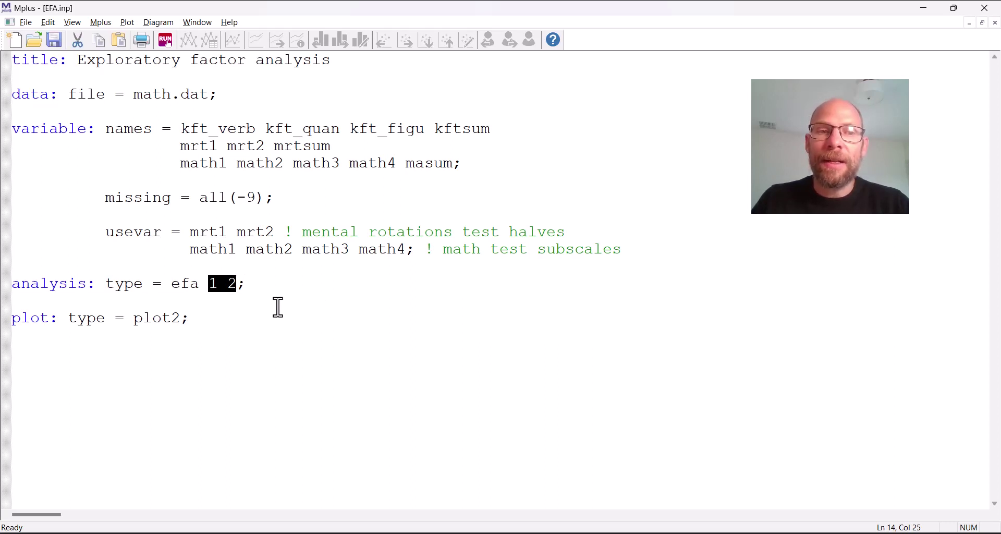
left_click(235, 298)
left_click_drag(209, 284, 221, 287)
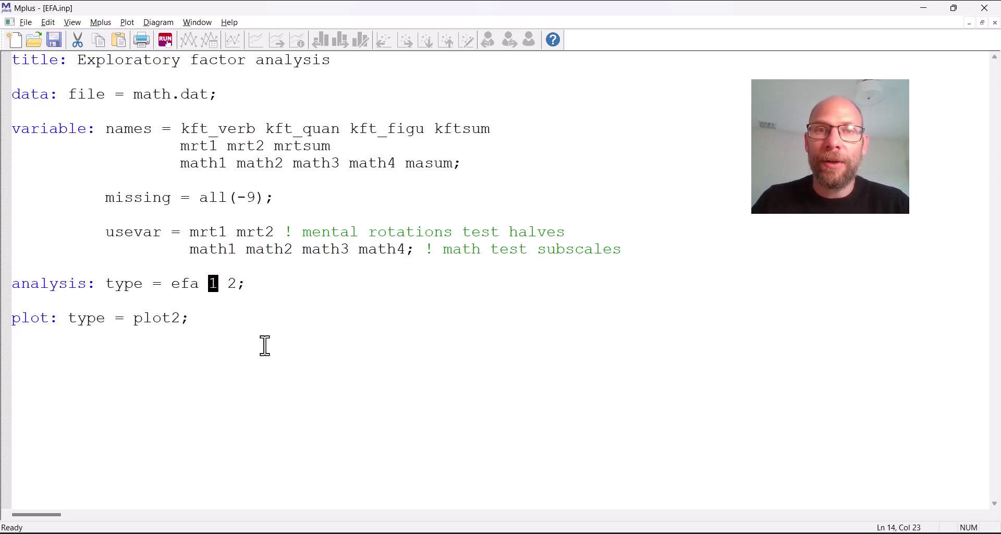
double_click(231, 283)
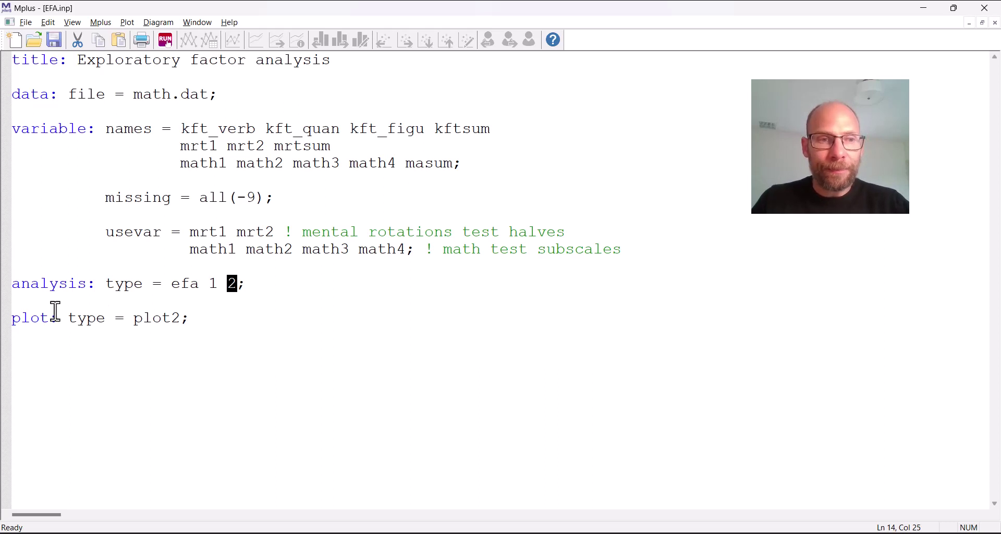
left_click_drag(13, 319, 201, 328)
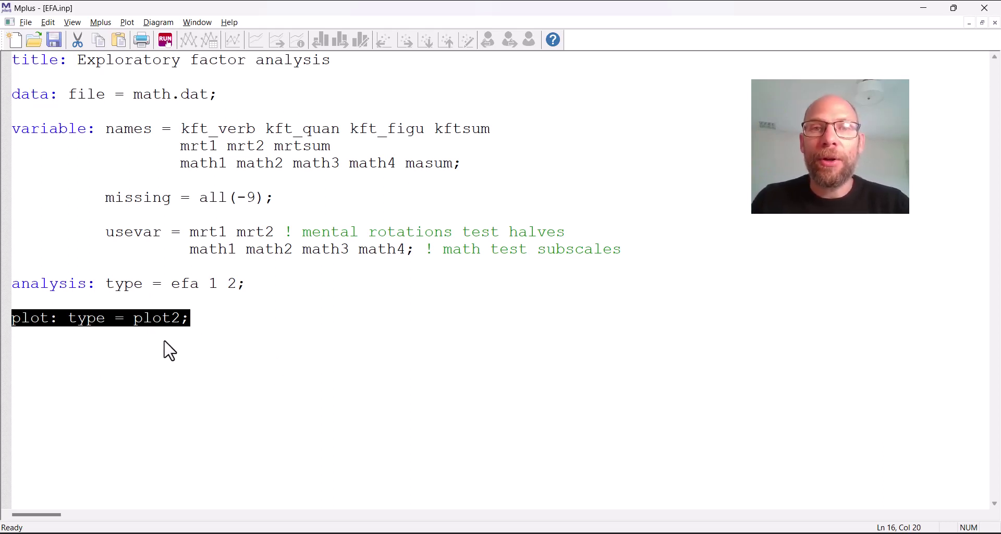
- Run the exploratory factor analysis and check the output's missing-data warning and number of observations
left_click(165, 41)
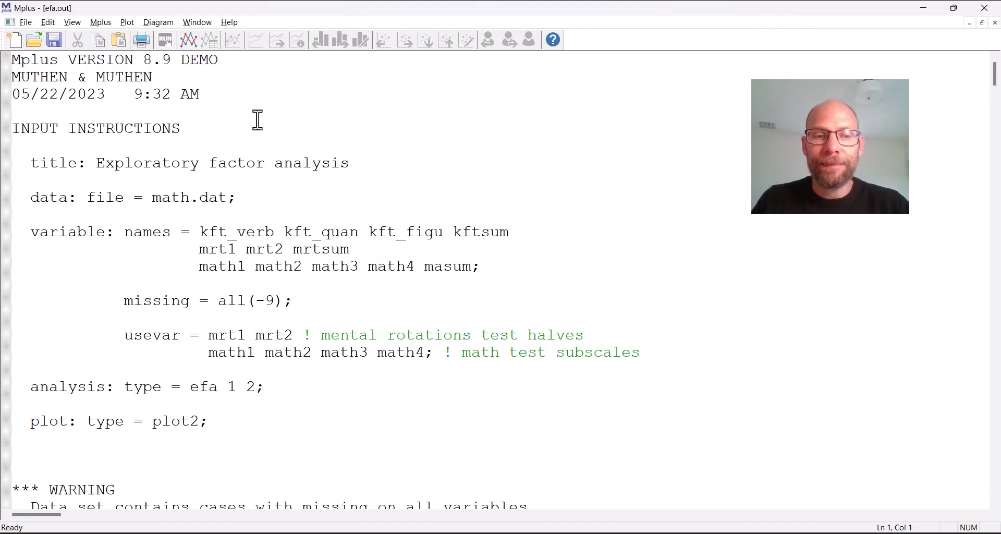
scroll(258, 120, "down", 6)
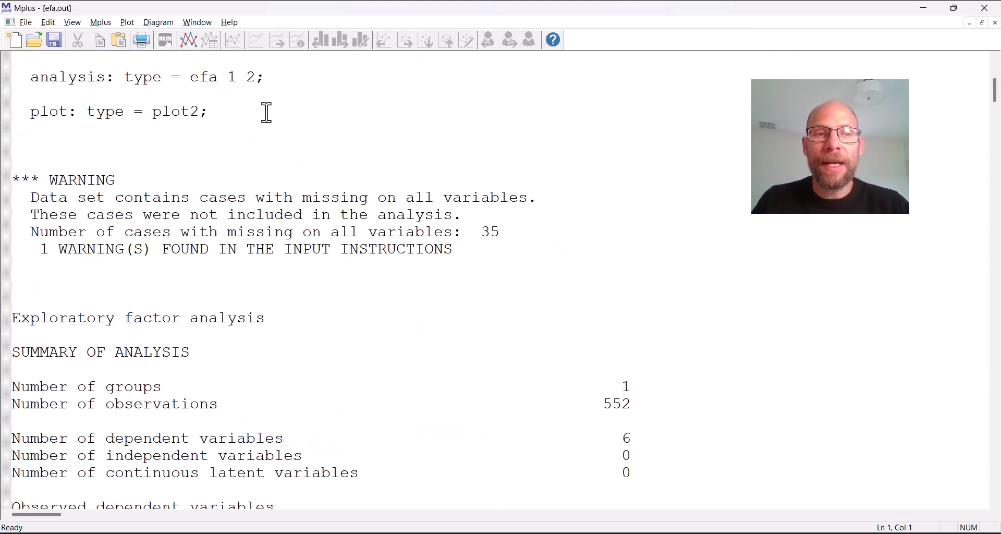
left_click_drag(33, 198, 538, 204)
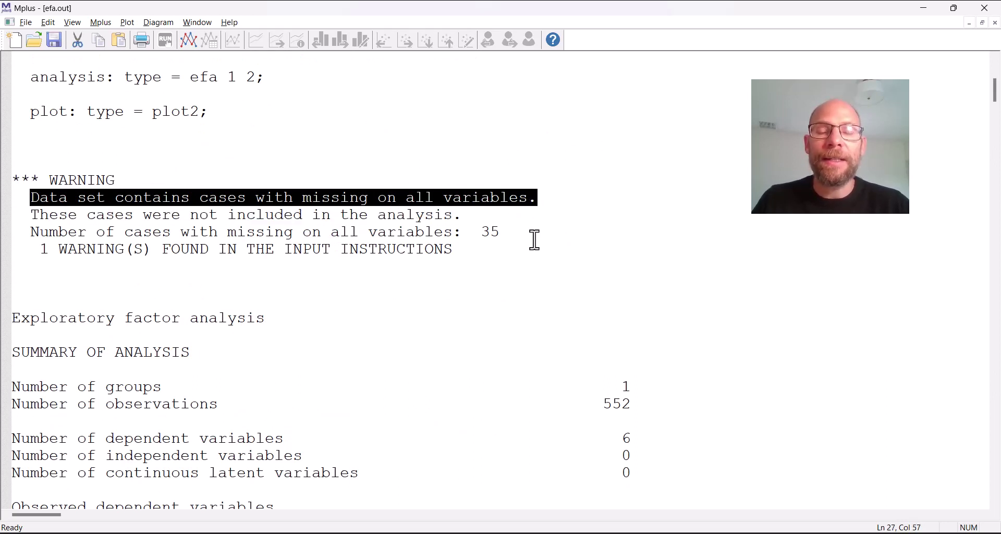
left_click_drag(523, 235, 13, 231)
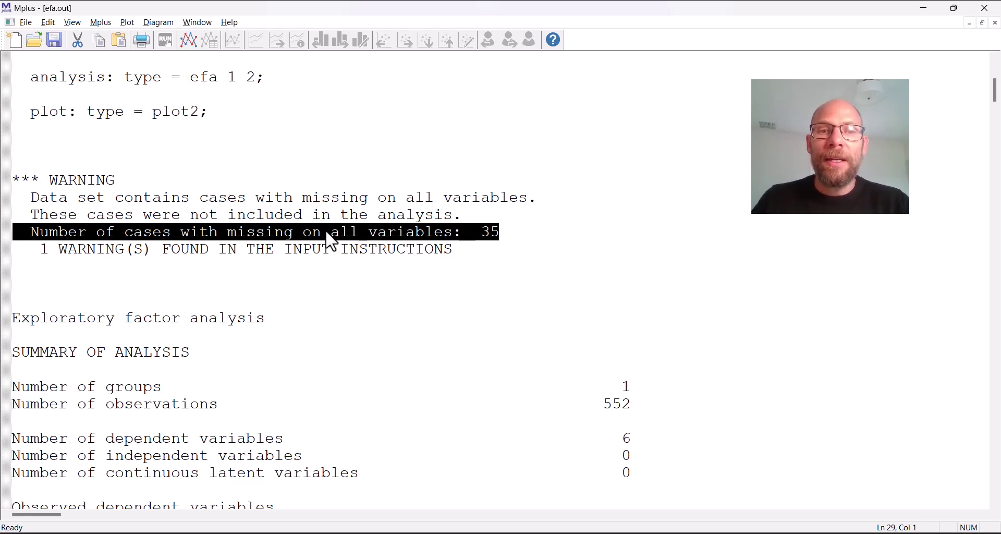
scroll(487, 246, "down", 2)
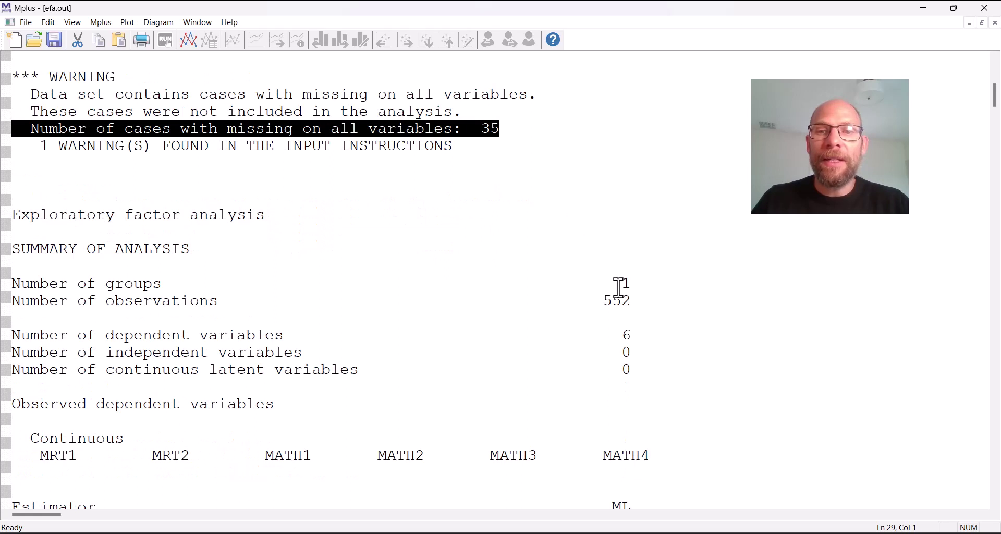
left_click_drag(646, 302, 539, 305)
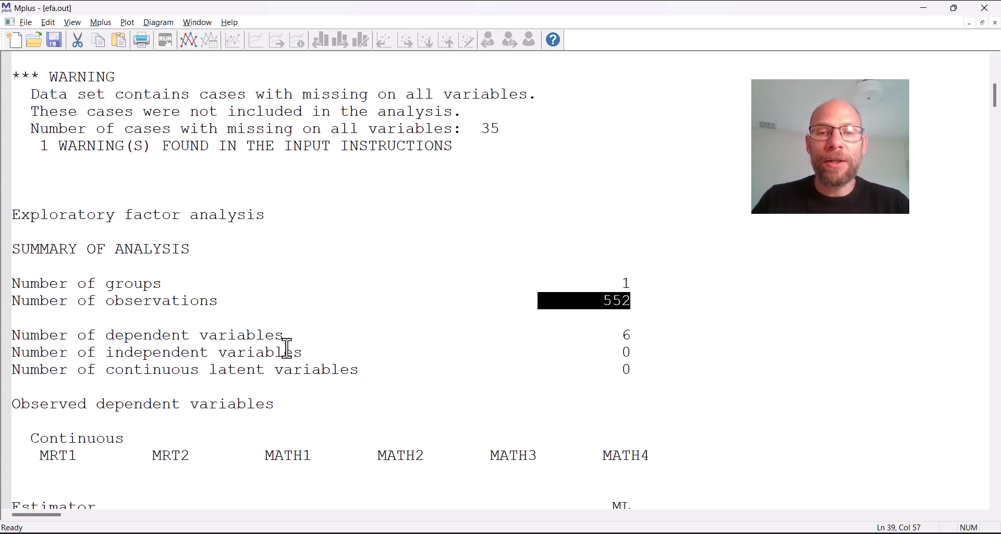
- Examine the estimator, rotation and type of rotation settings in the output's summary of analysis
scroll(287, 348, "down", 2)
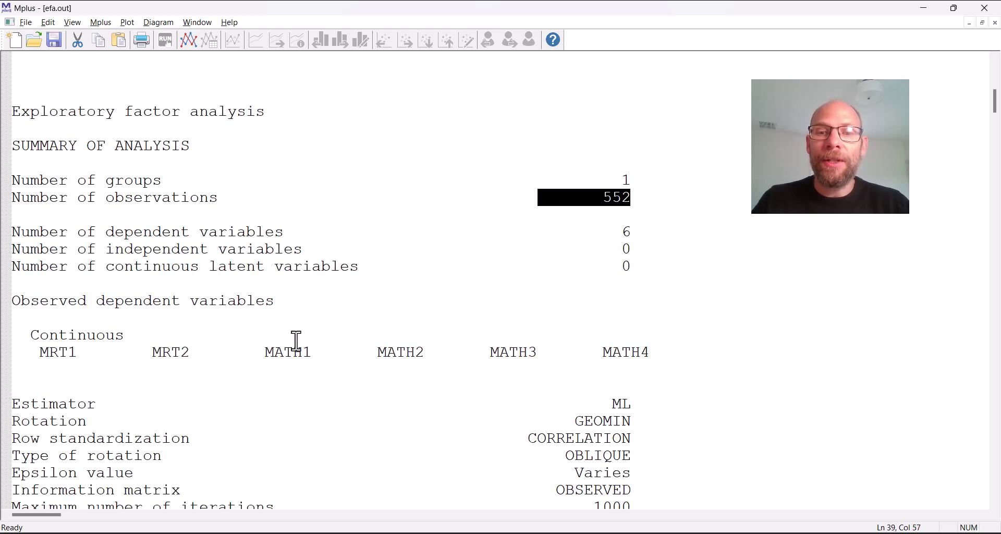
scroll(292, 339, "down", 4)
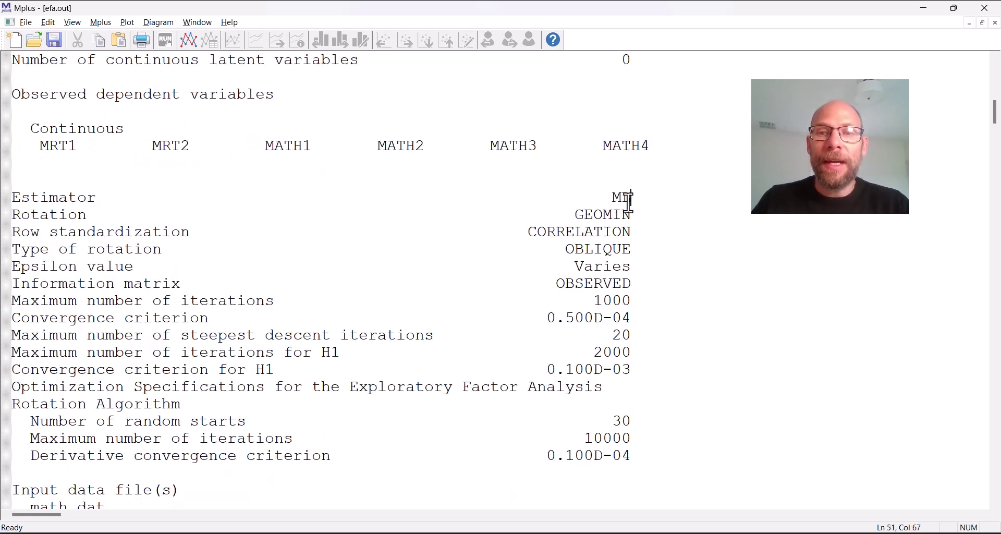
left_click_drag(632, 197, 4, 201)
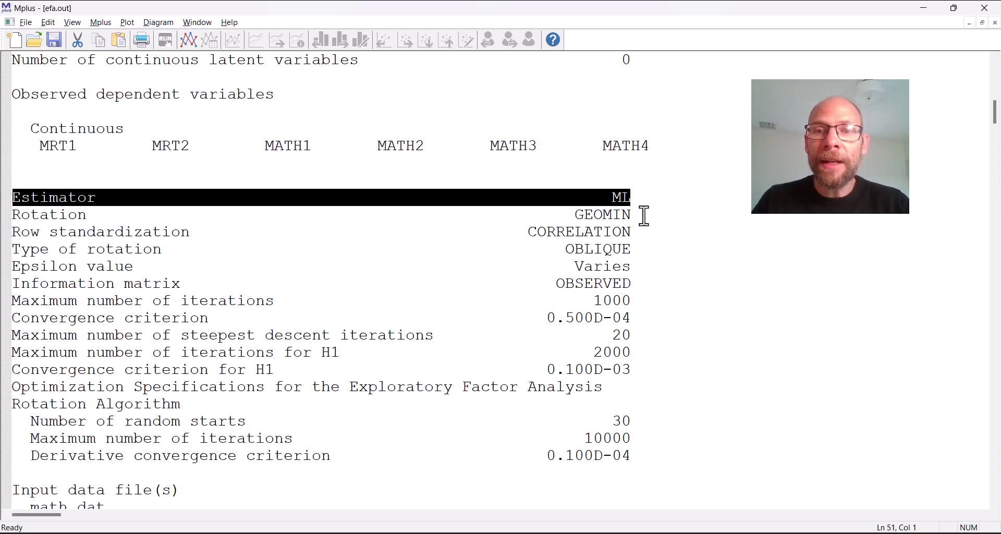
left_click_drag(644, 216, 6, 211)
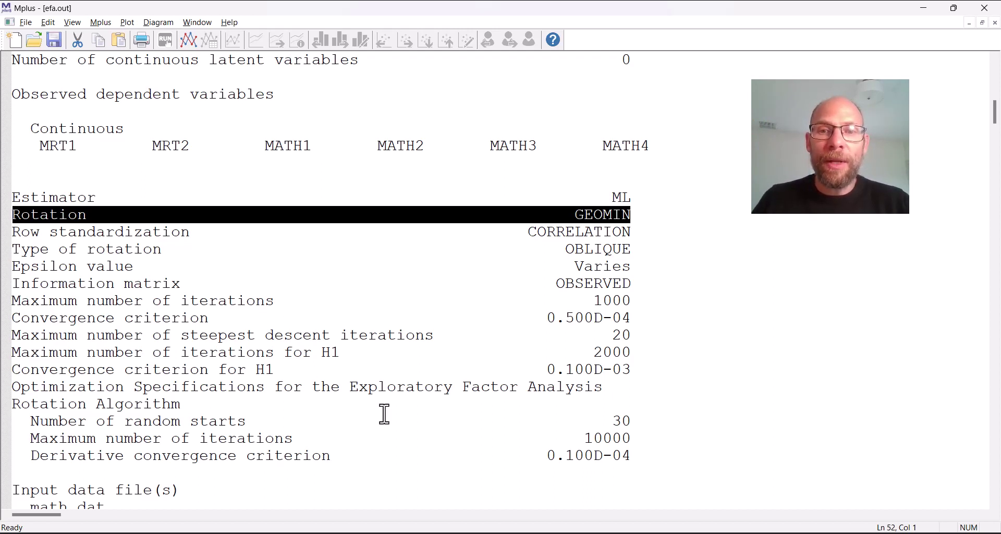
left_click_drag(641, 249, 9, 251)
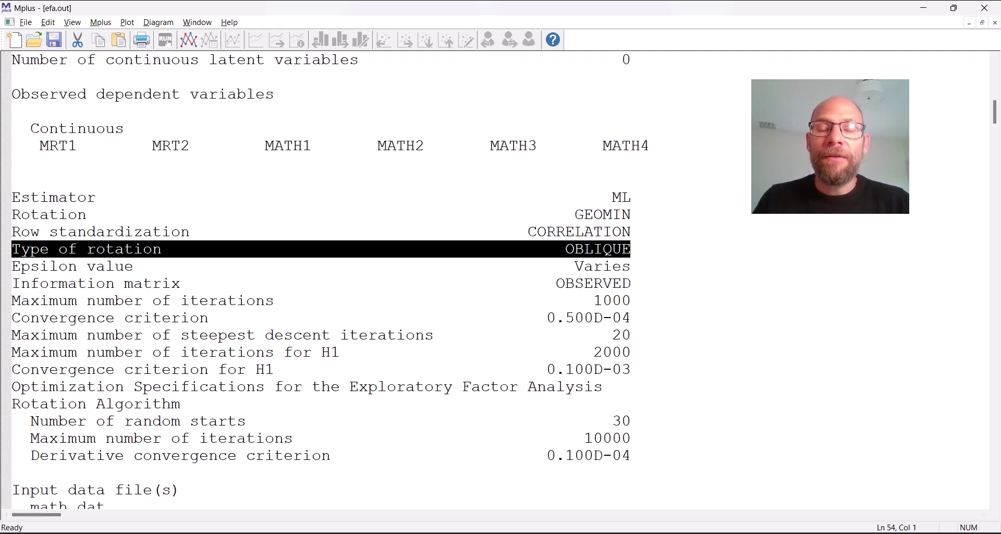
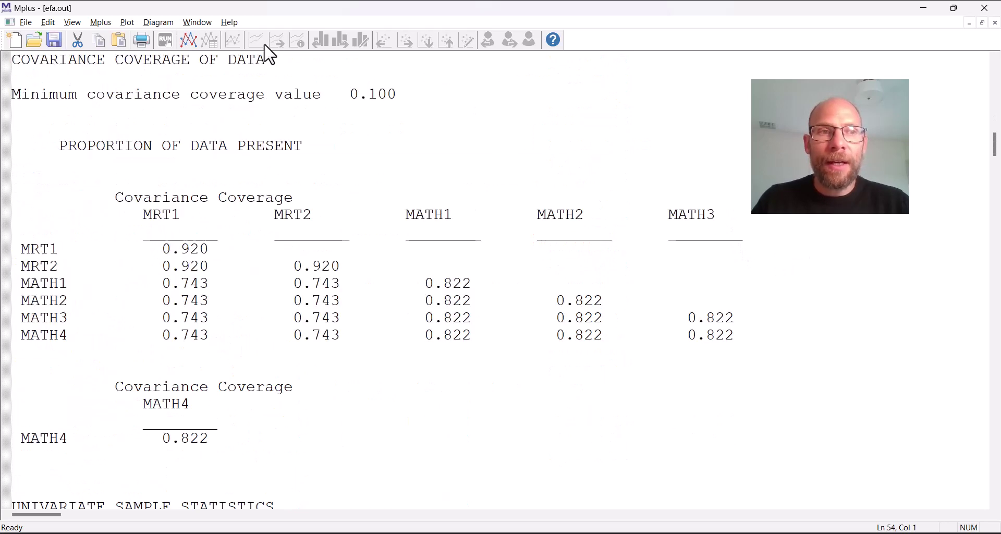
- Examine the number of missing data patterns and the covariance coverage of the MRT and MATH variables
scroll(346, 271, "up", 2)
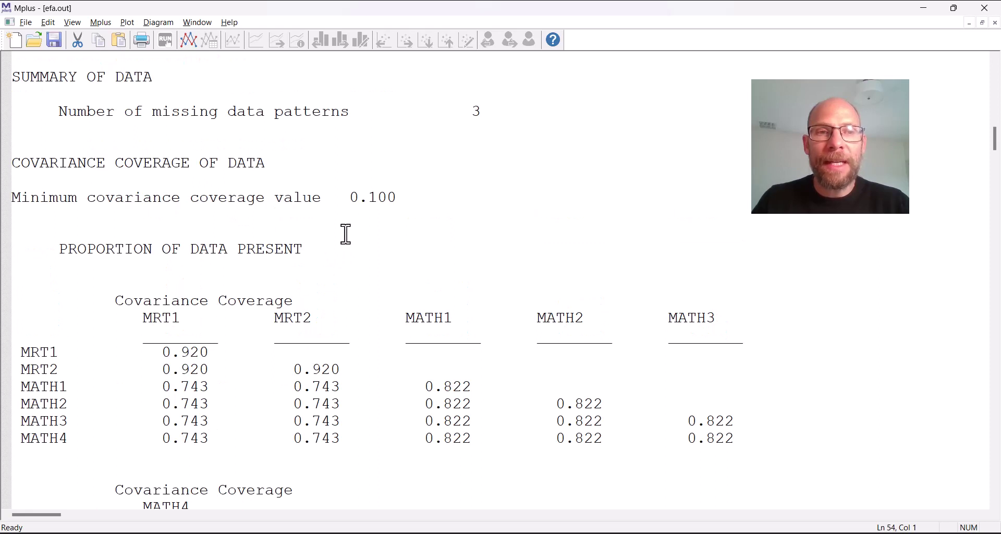
left_click_drag(151, 115, 530, 105)
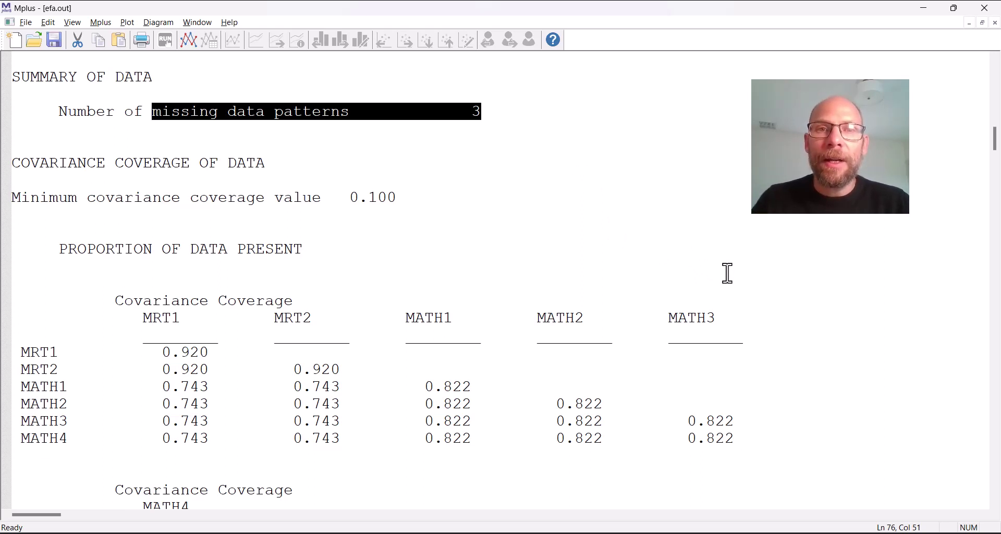
scroll(517, 401, "down", 2)
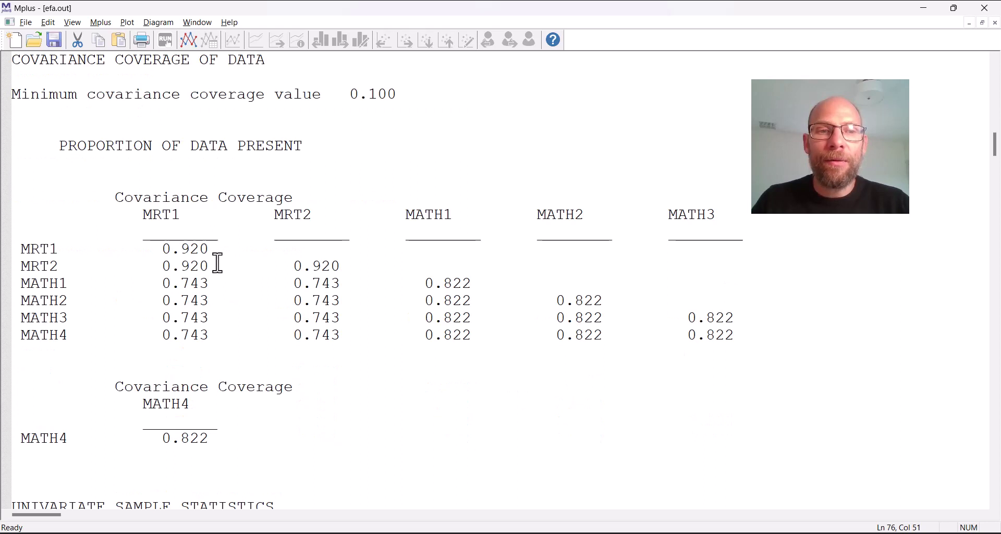
left_click_drag(151, 249, 344, 265)
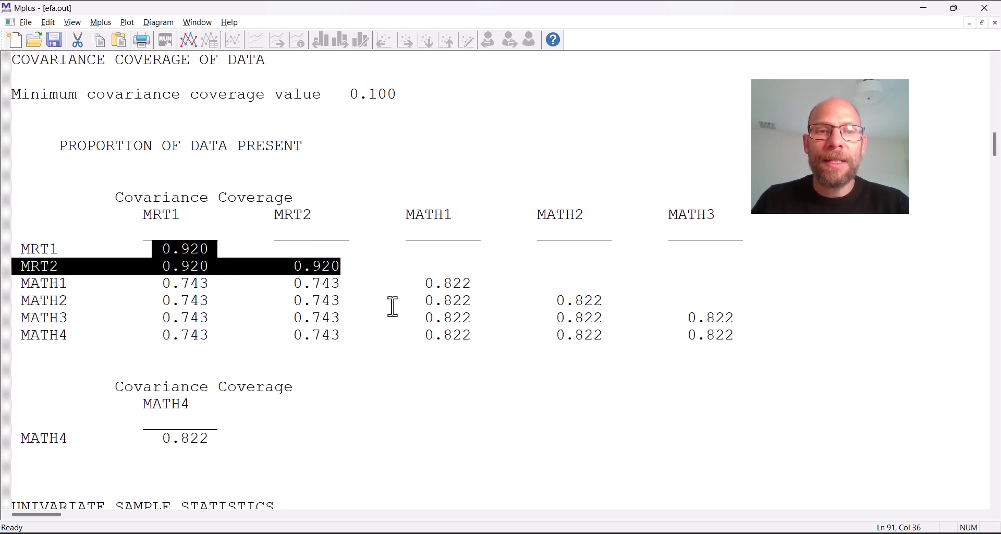
left_click_drag(153, 286, 330, 317)
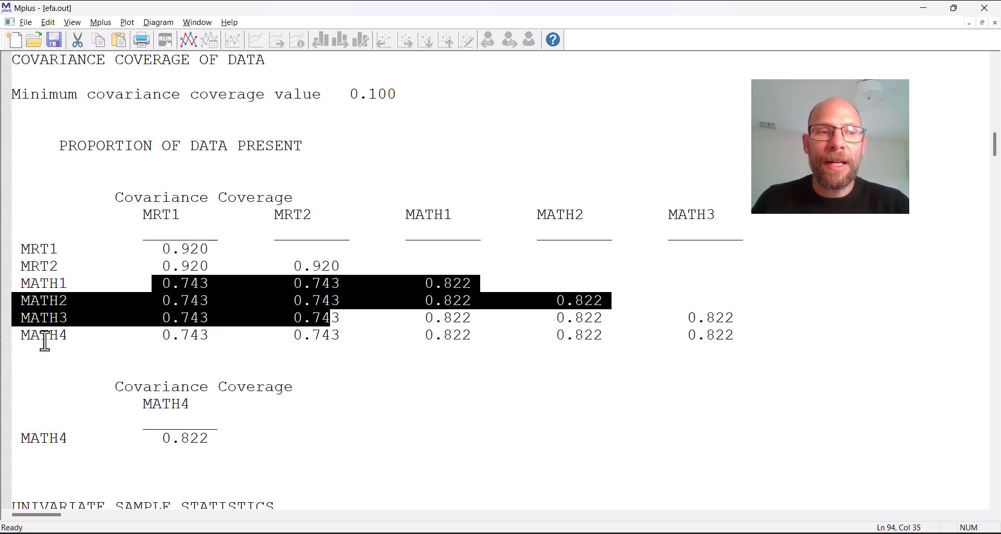
left_click(153, 341)
left_click_drag(364, 336, 162, 285)
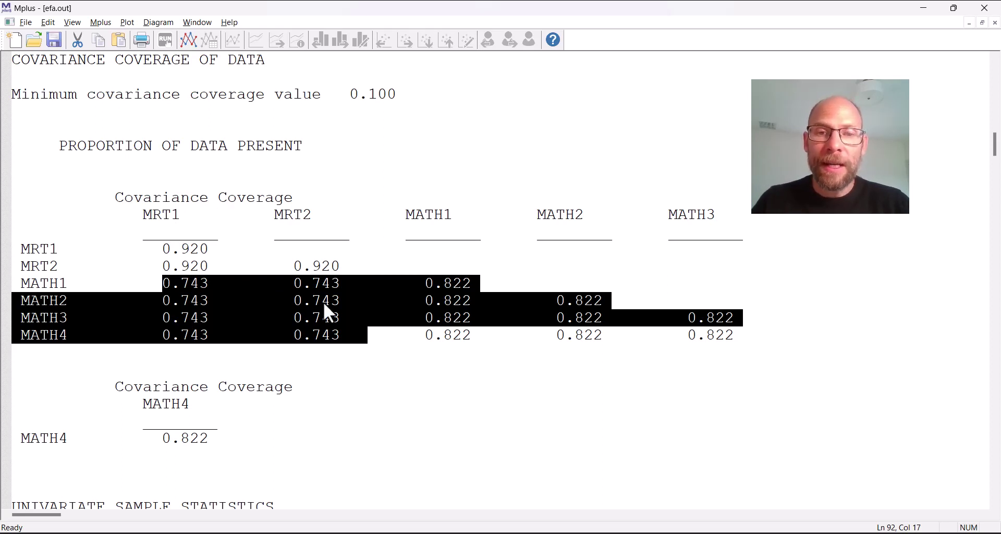
scroll(324, 303, "down", 2)
left_click_drag(425, 179, 740, 236)
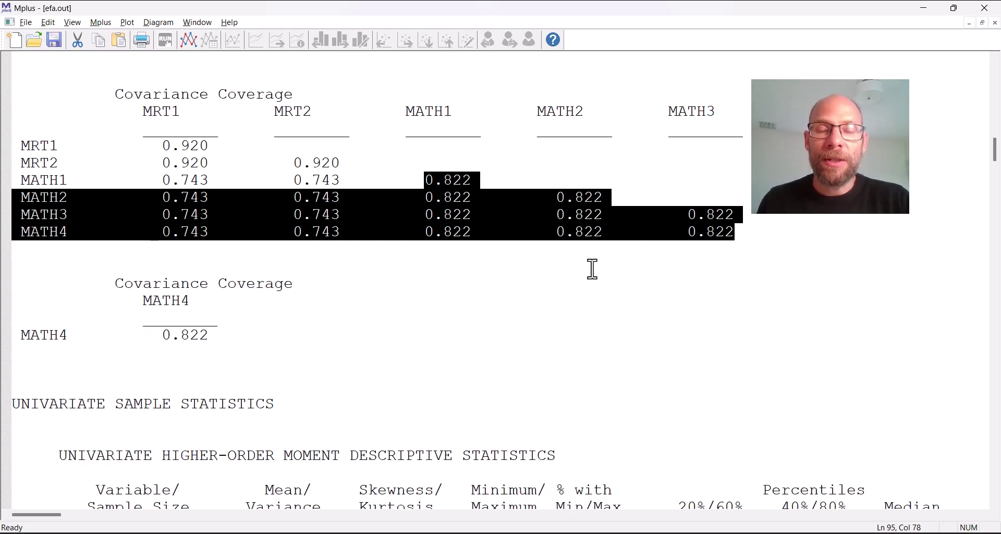
- Look over the univariate sample statistics and examine the chi-square fit of the 1-factor and 2-factor models
scroll(539, 277, "down", 4)
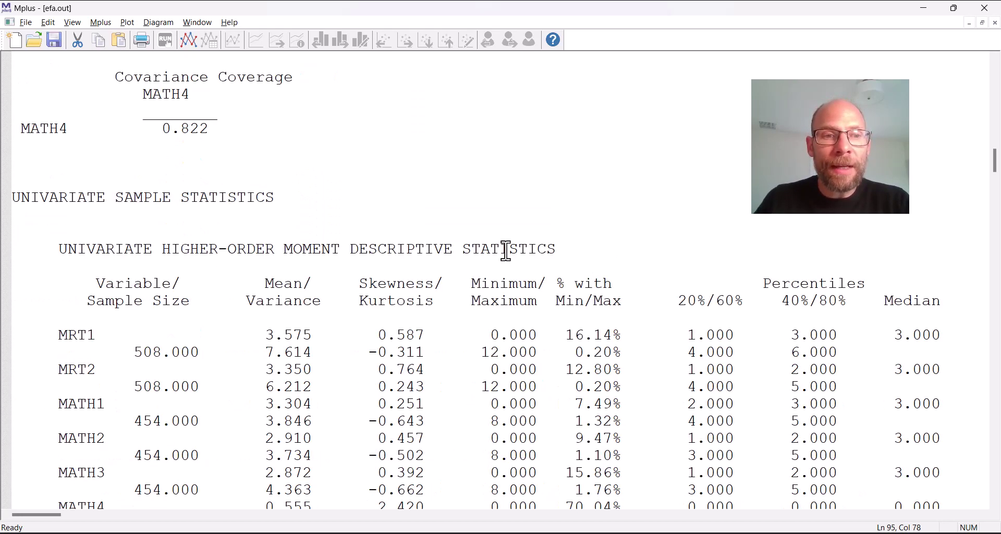
scroll(365, 177, "down", 2)
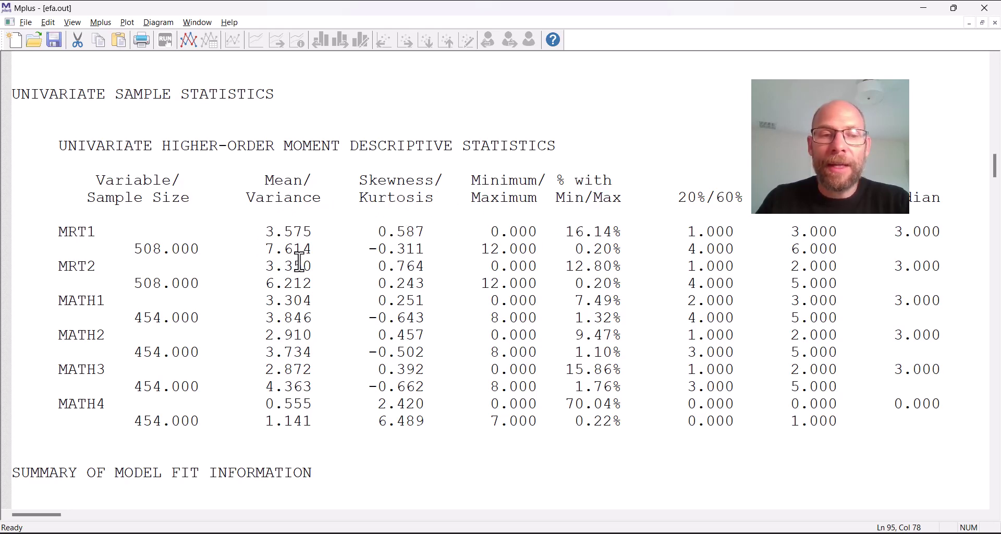
scroll(298, 258, "down", 4)
scroll(294, 256, "down", 2)
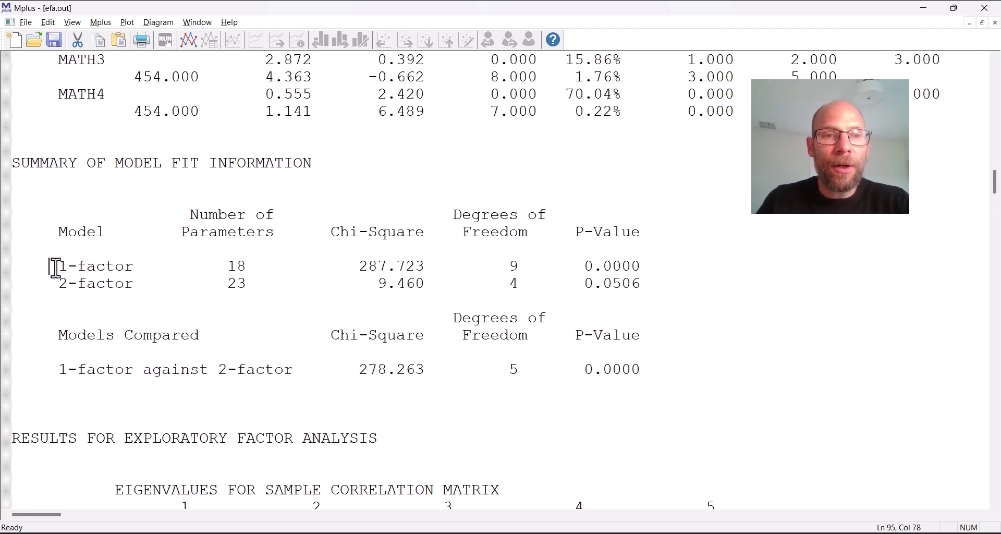
left_click_drag(54, 265, 656, 267)
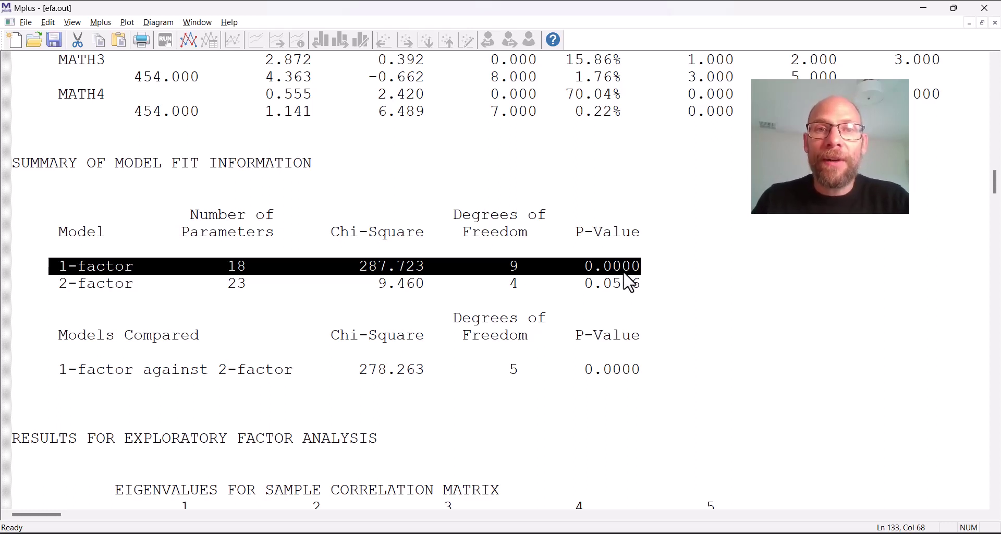
left_click_drag(359, 284, 427, 286)
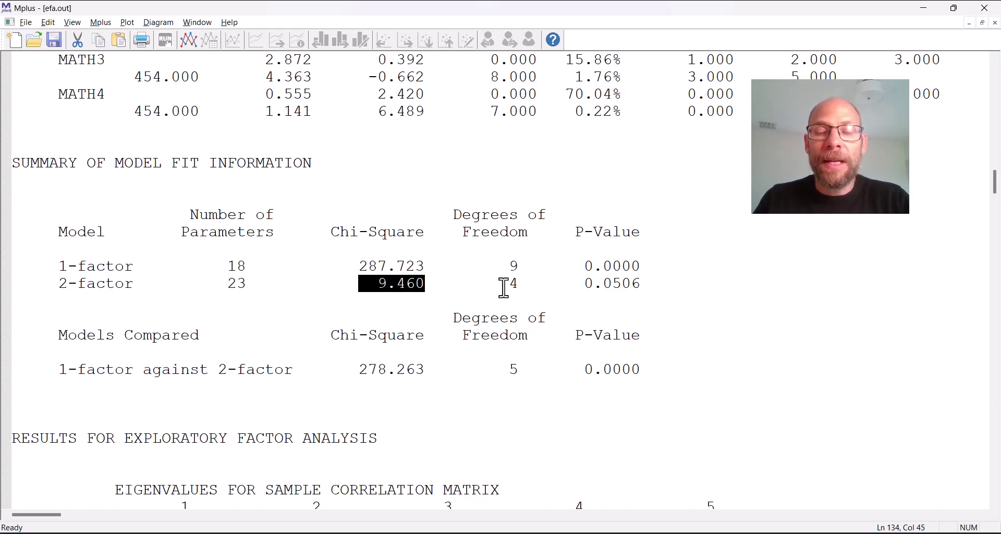
left_click_drag(503, 286, 643, 287)
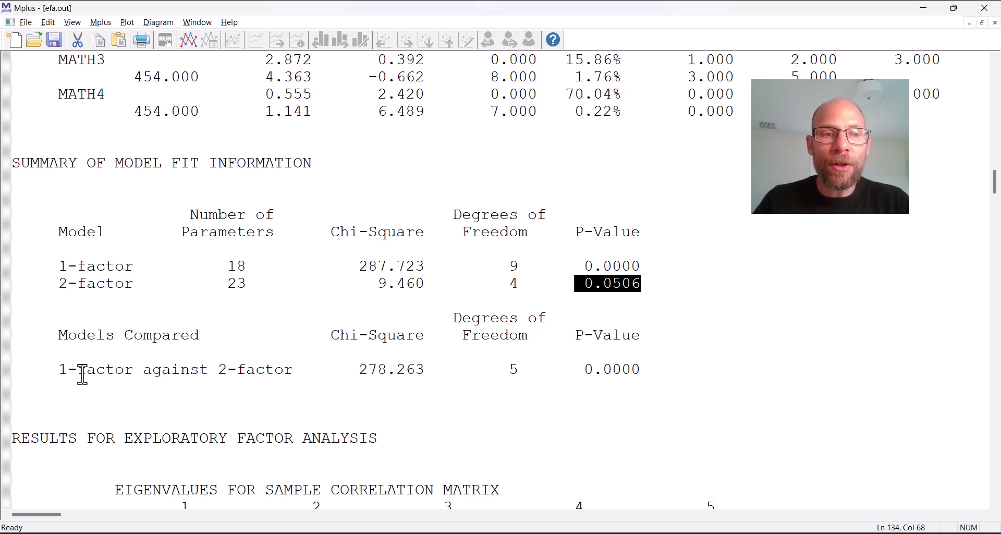
- Examine the chi-square comparison of the 1-factor against the 2-factor model alongside each model's own chi-square value
scroll(60, 370, "down", 2)
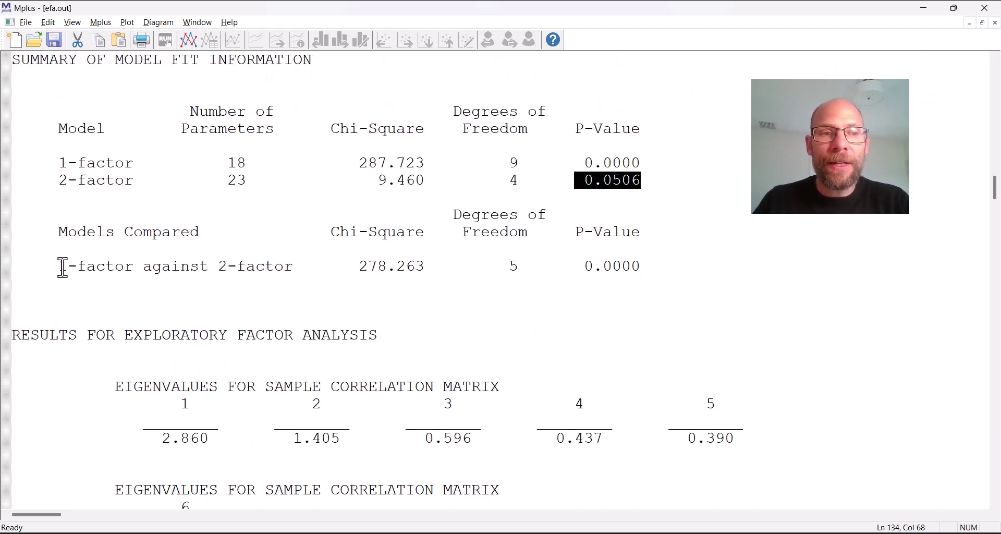
left_click_drag(60, 267, 635, 279)
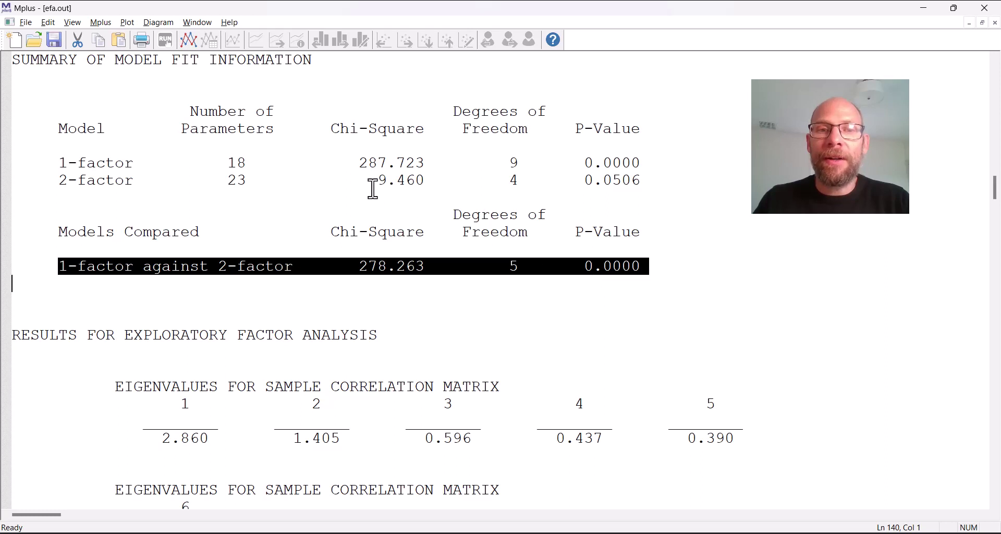
left_click_drag(359, 162, 432, 164)
left_click_drag(367, 181, 436, 181)
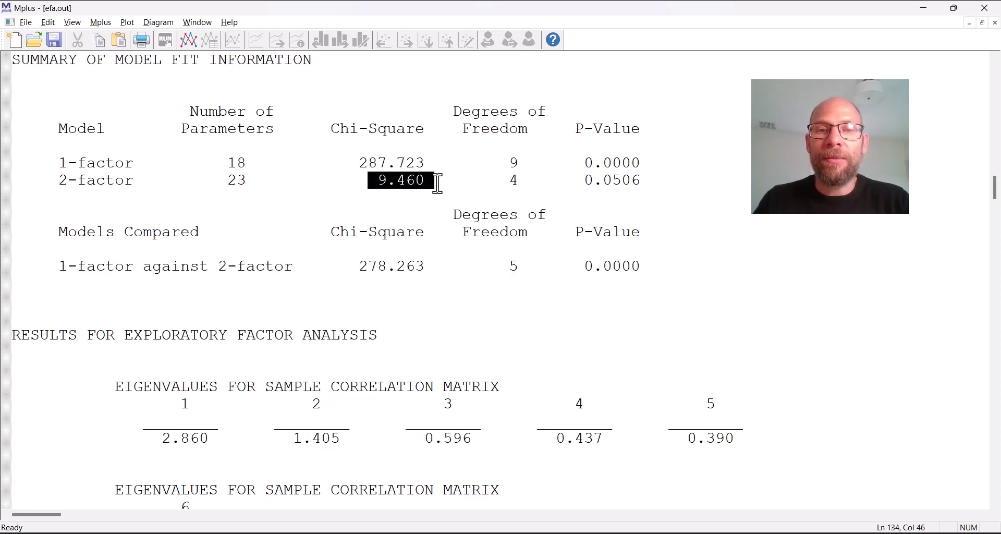
left_click_drag(359, 266, 435, 265)
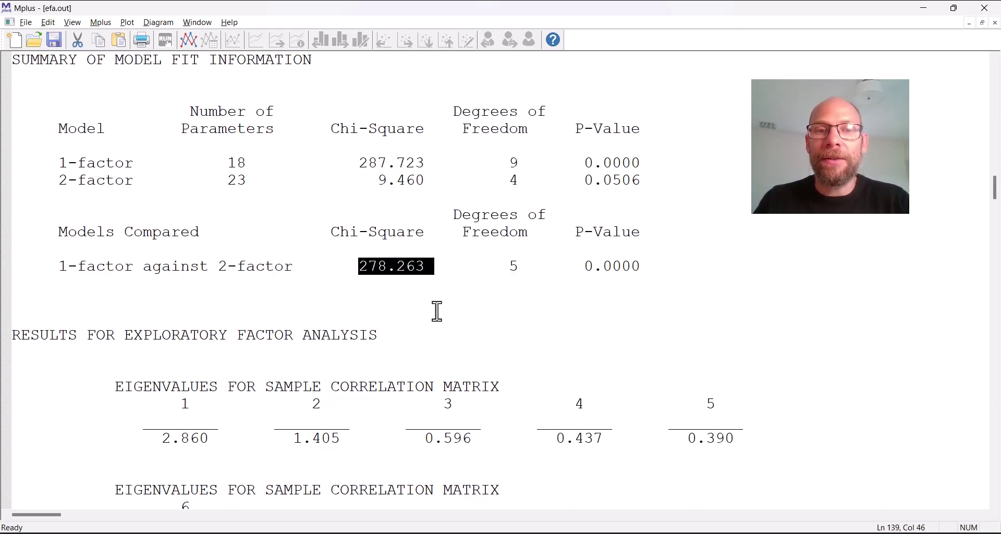
left_click_drag(657, 263, 353, 268)
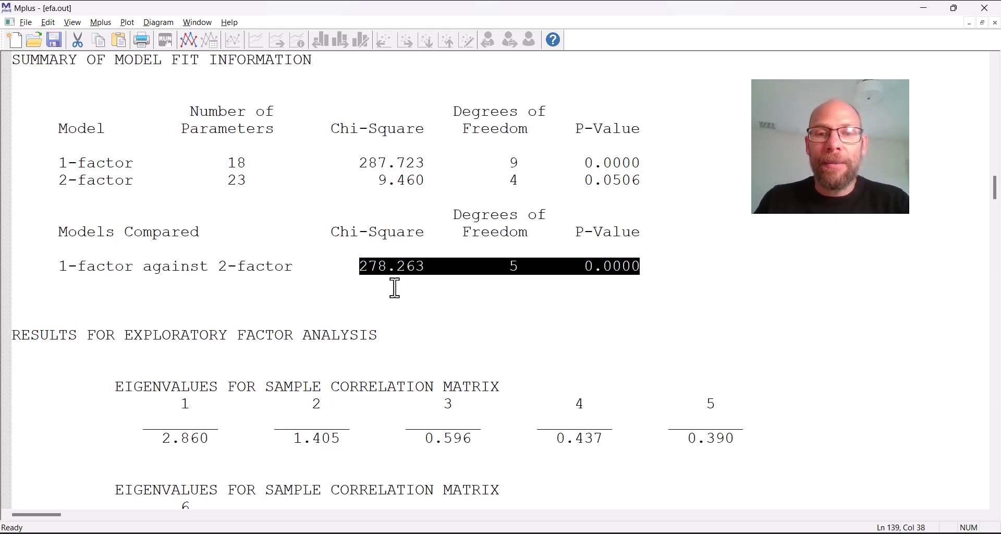
- Examine the first two eigenvalues of the sample correlation matrix and view the eigenvalue plot for the exploratory factor analysis
scroll(395, 285, "down", 6)
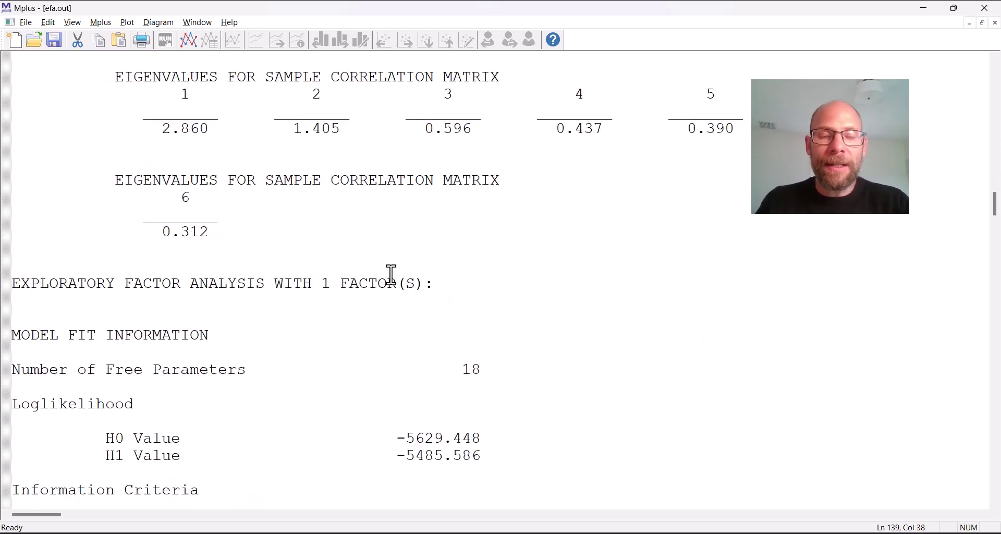
left_click_drag(159, 129, 341, 129)
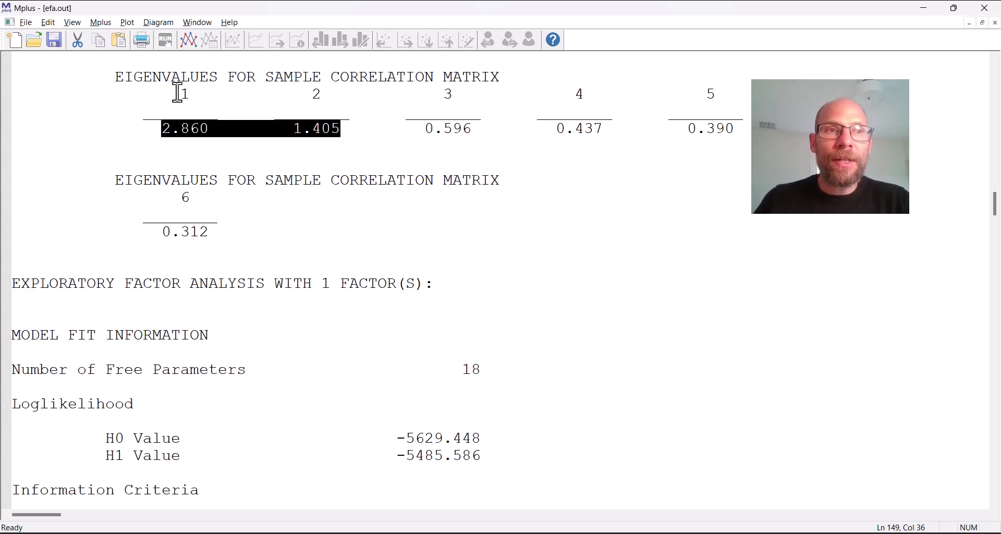
left_click(127, 23)
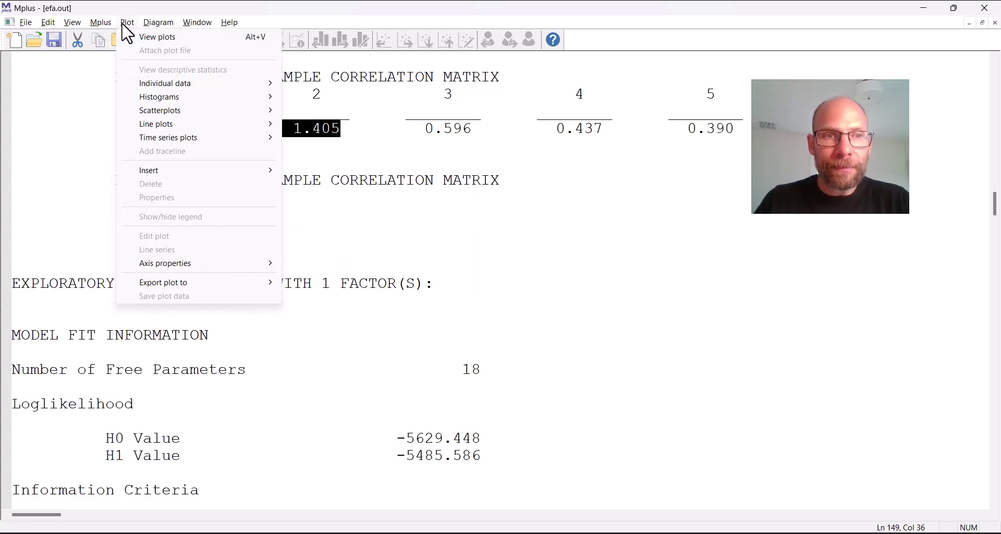
left_click(159, 38)
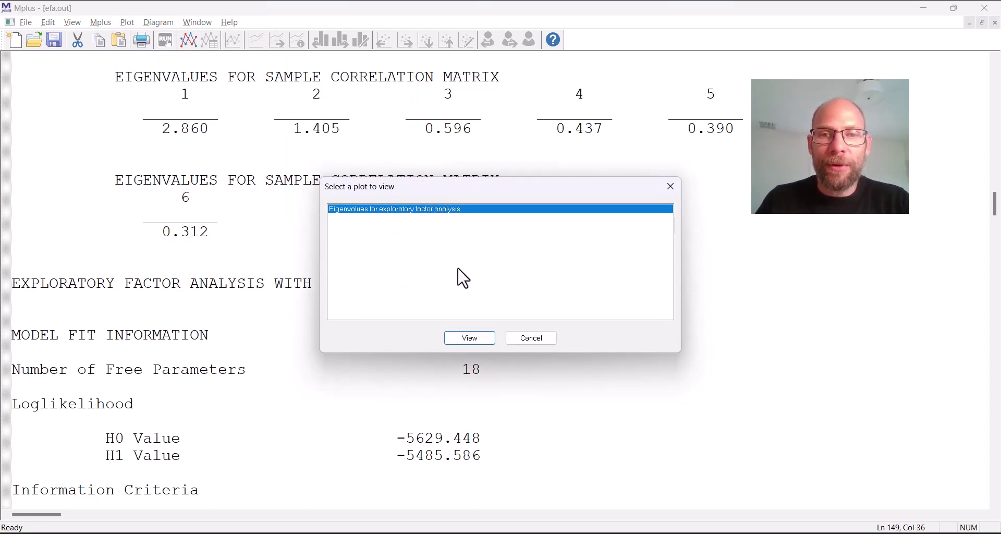
left_click(474, 338)
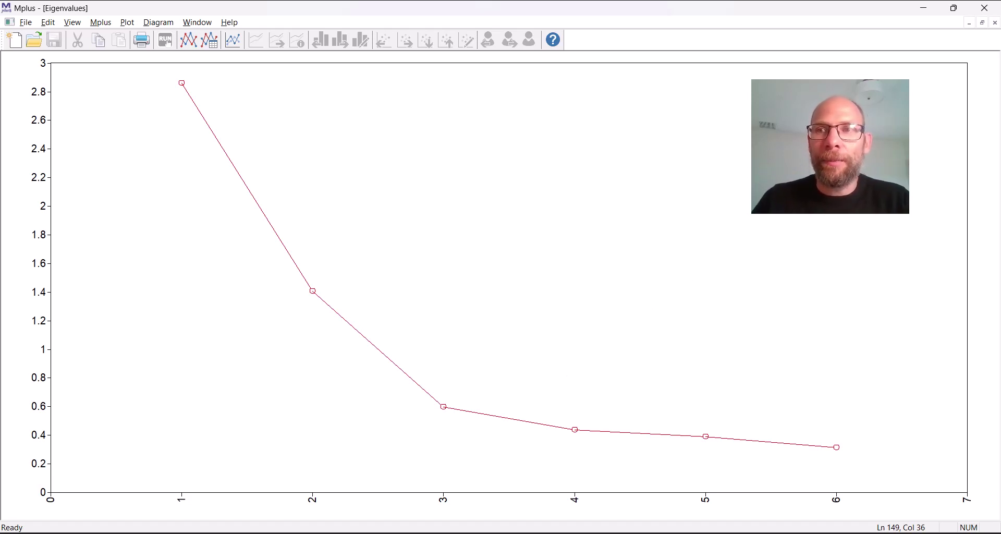
left_click(995, 22)
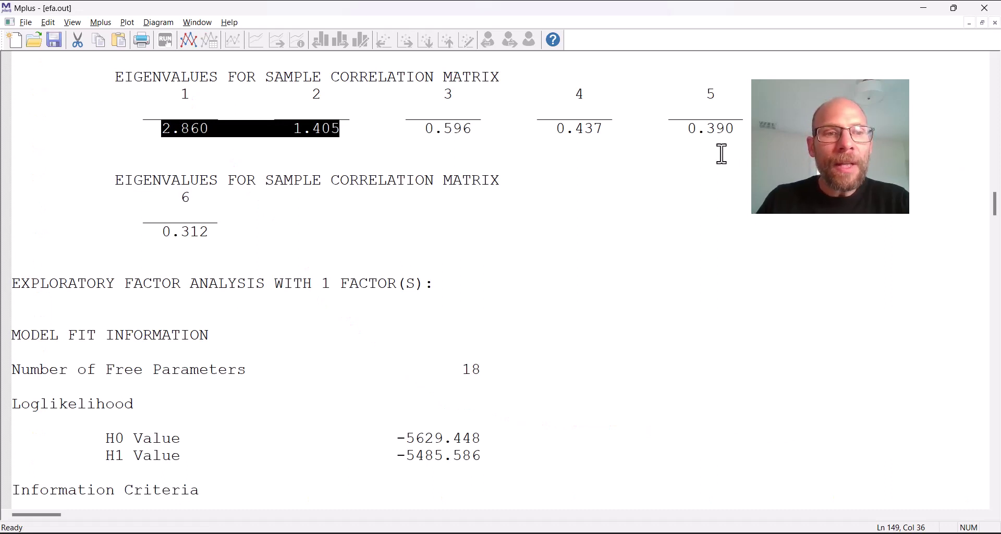
- Examine the number of free parameters and the H0 and H1 loglikelihood values of the 1-factor solution
scroll(417, 223, "down", 4)
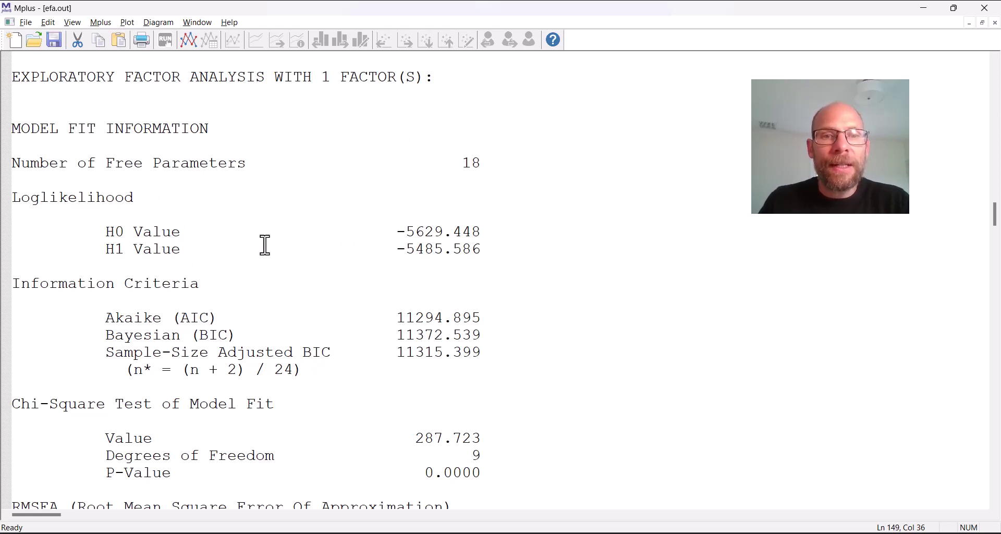
scroll(260, 255, "down", 2)
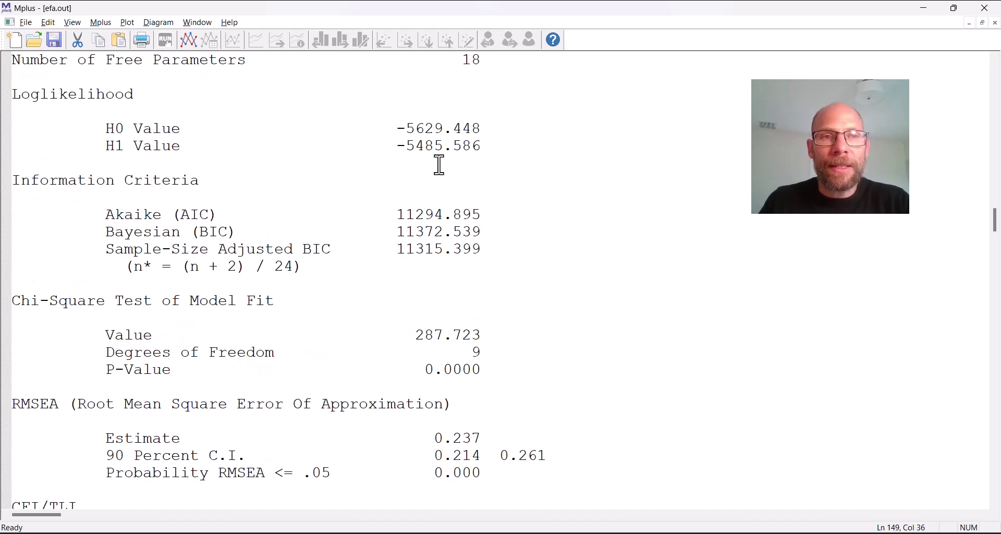
scroll(439, 165, "up", 2)
left_click_drag(461, 163, 506, 163)
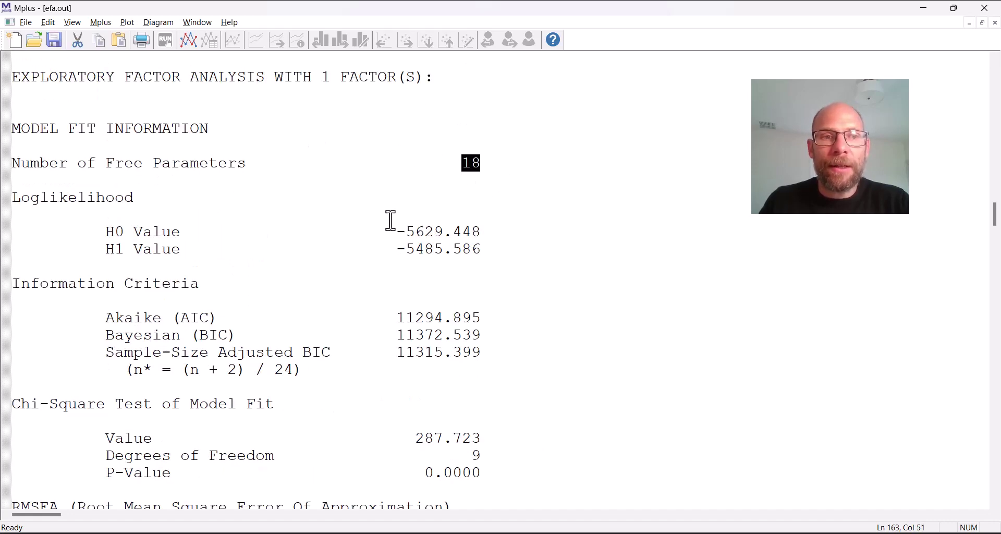
left_click_drag(391, 220, 521, 252)
scroll(407, 312, "down", 2)
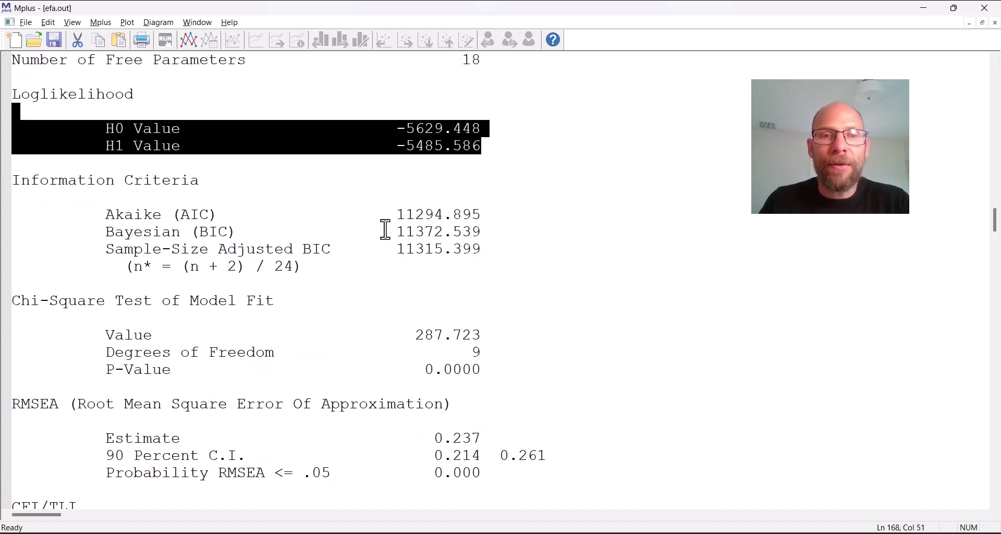
- Examine the AIC, BIC and sample-size adjusted BIC of the 1-factor solution
left_click_drag(397, 214, 496, 252)
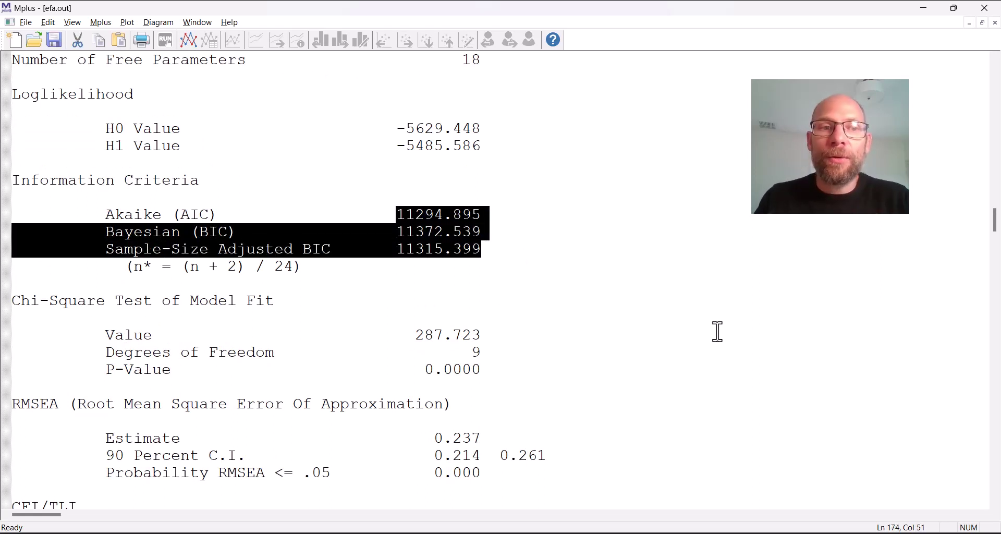
left_click(498, 240)
left_click_drag(397, 232, 508, 249)
left_click_drag(400, 214, 510, 217)
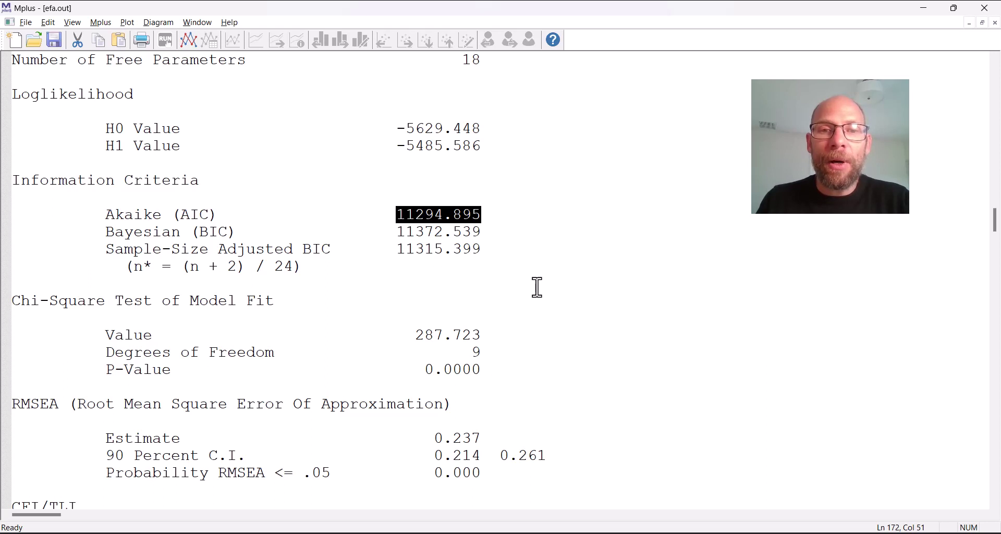
- Examine the chi-square test of model fit and the RMSEA estimate of the 1-factor solution
scroll(440, 252, "down", 4)
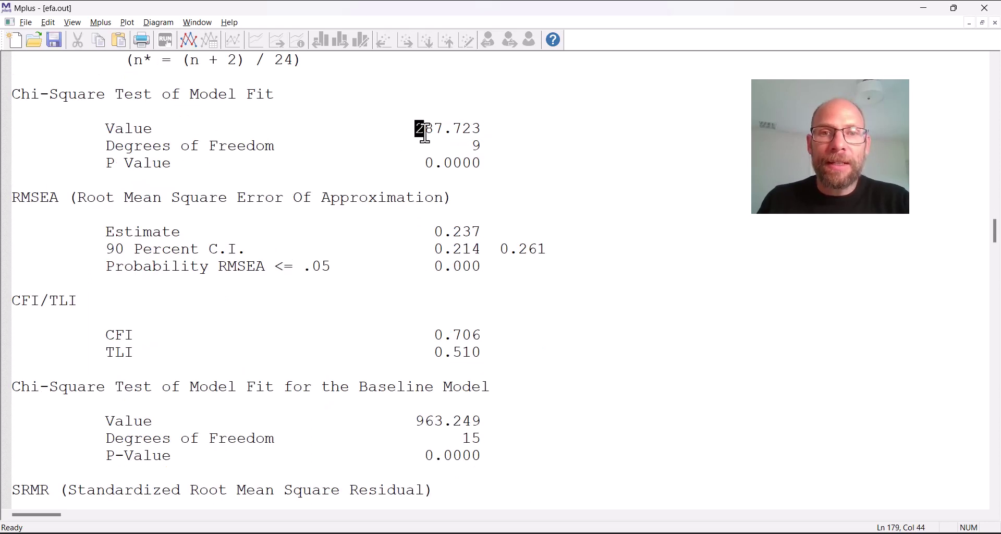
left_click_drag(416, 128, 503, 162)
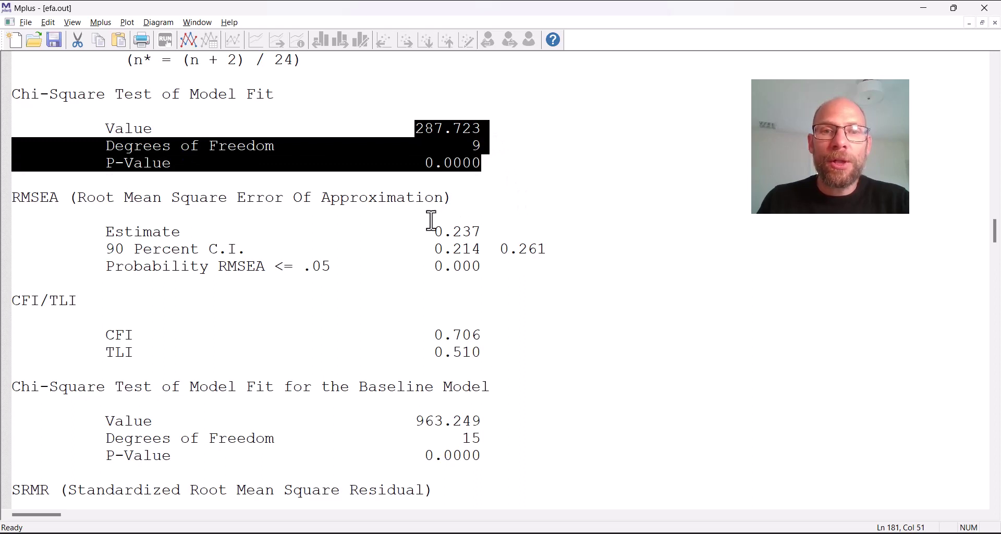
left_click_drag(425, 232, 482, 233)
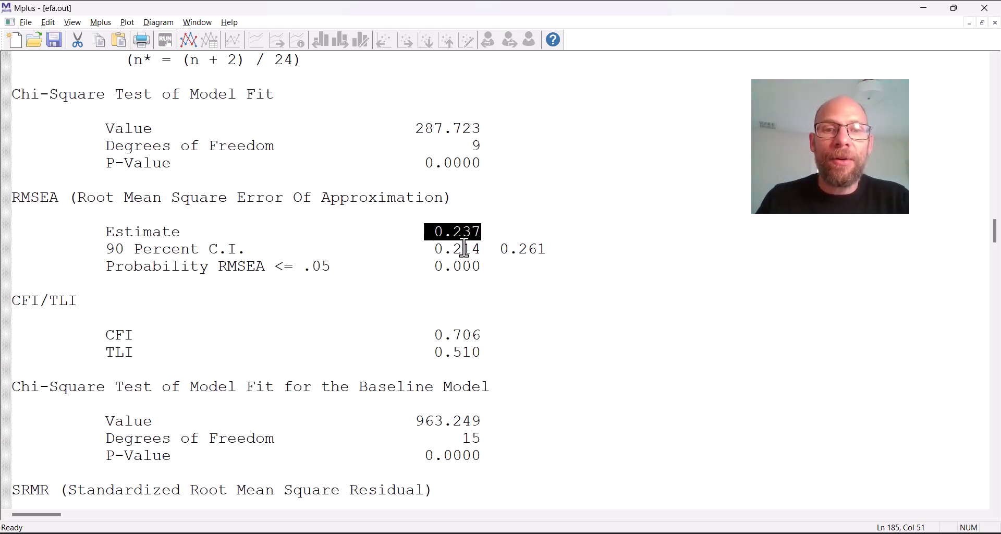
- Examine the 1-factor solution's CFI and TLI, the baseline model's chi-square test and the SRMR value
scroll(487, 331, "down", 2)
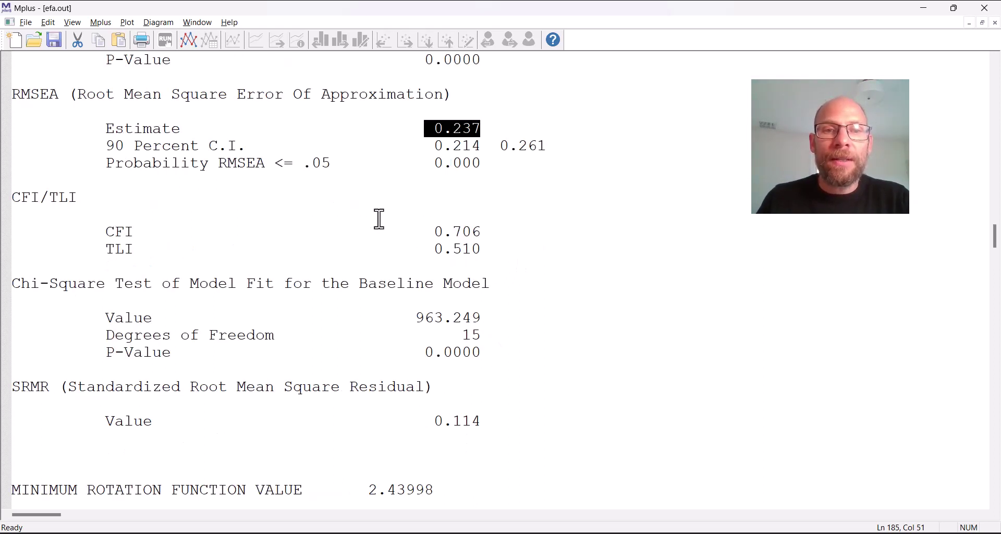
left_click_drag(377, 232, 542, 247)
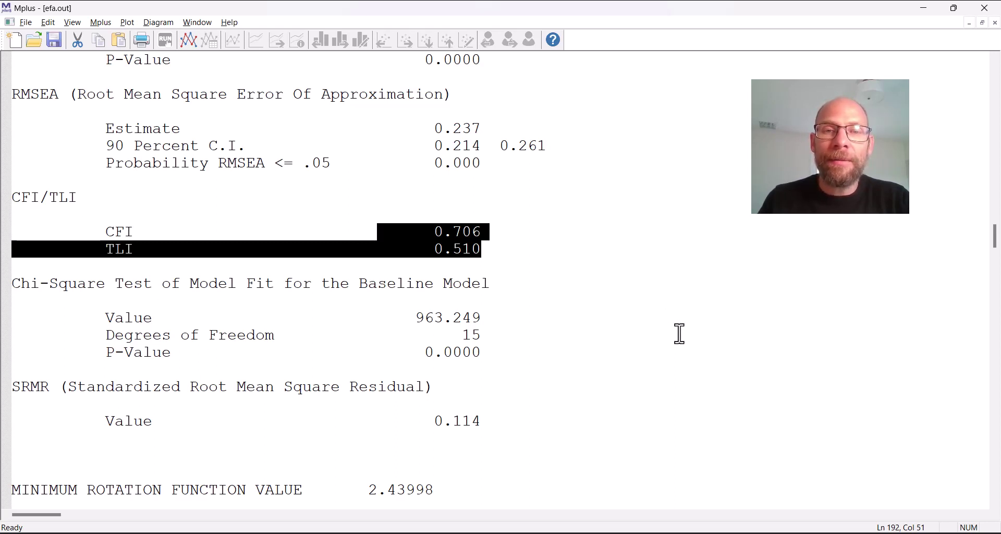
scroll(679, 334, "down", 2)
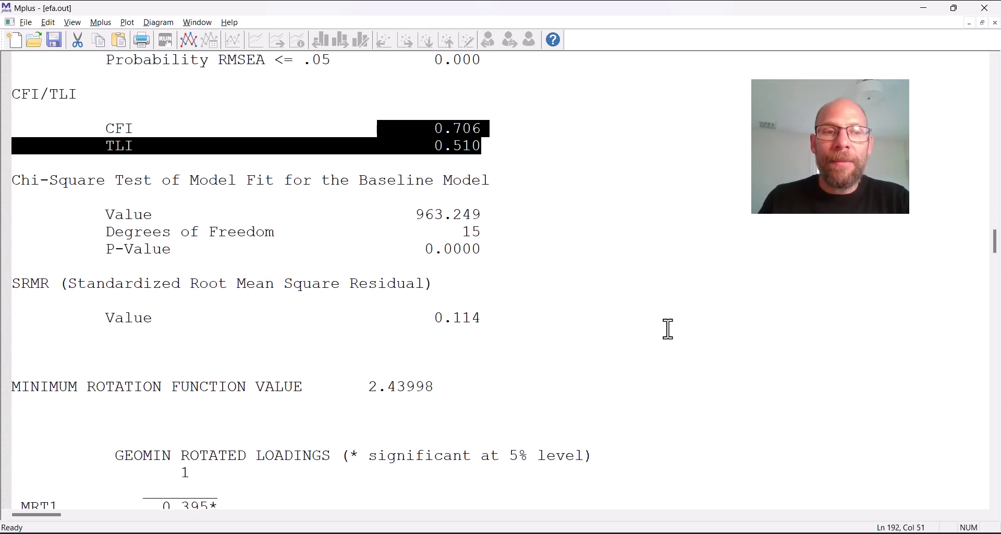
left_click_drag(406, 211, 501, 248)
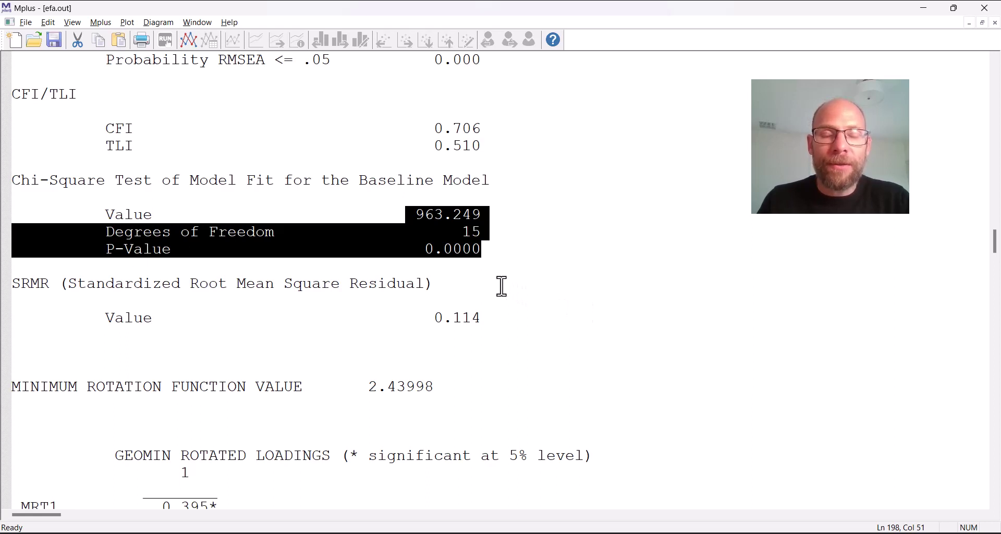
scroll(502, 286, "down", 2)
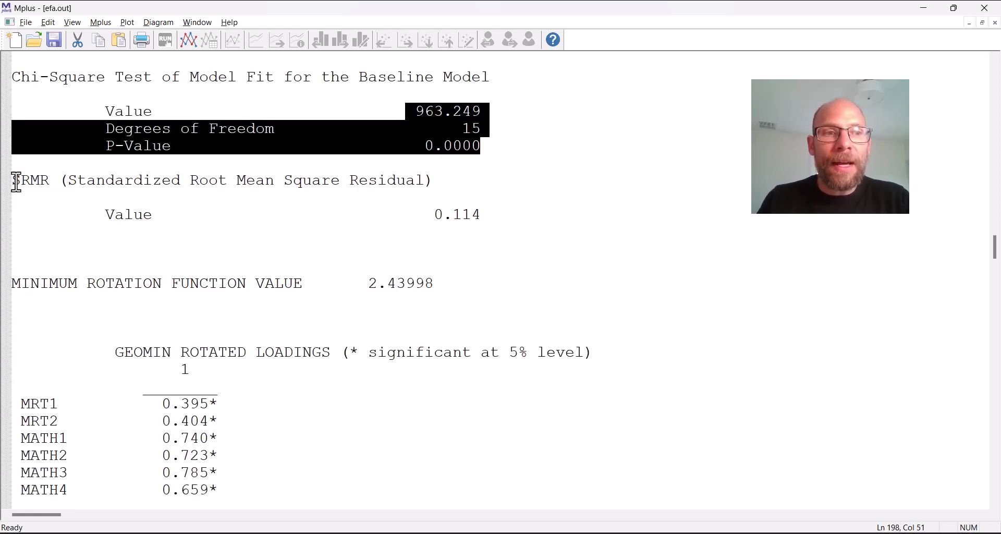
left_click_drag(490, 218, 427, 219)
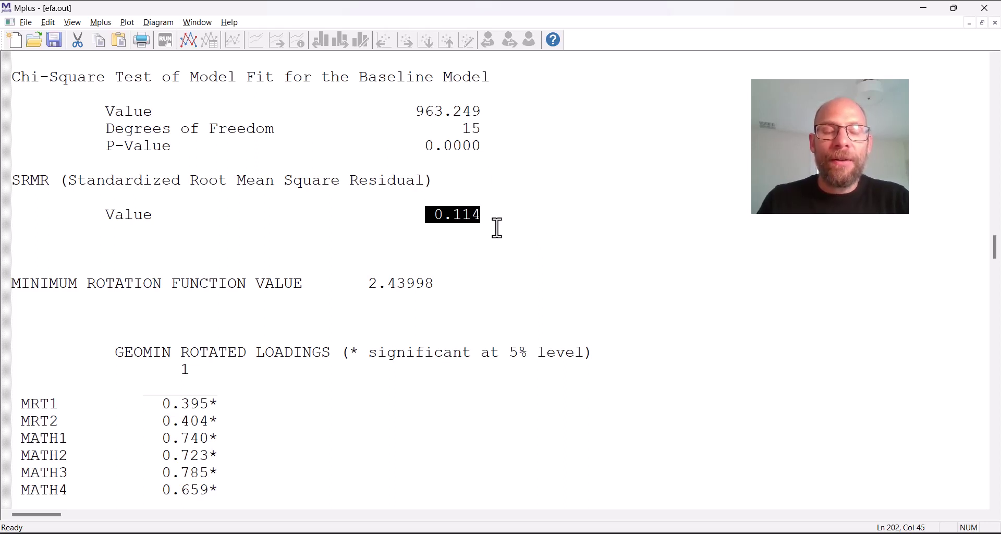
- Examine the 1-factor solution's Geomin rotated loadings for the MRT and MATH variables and its estimated residual variances
scroll(503, 232, "down", 4)
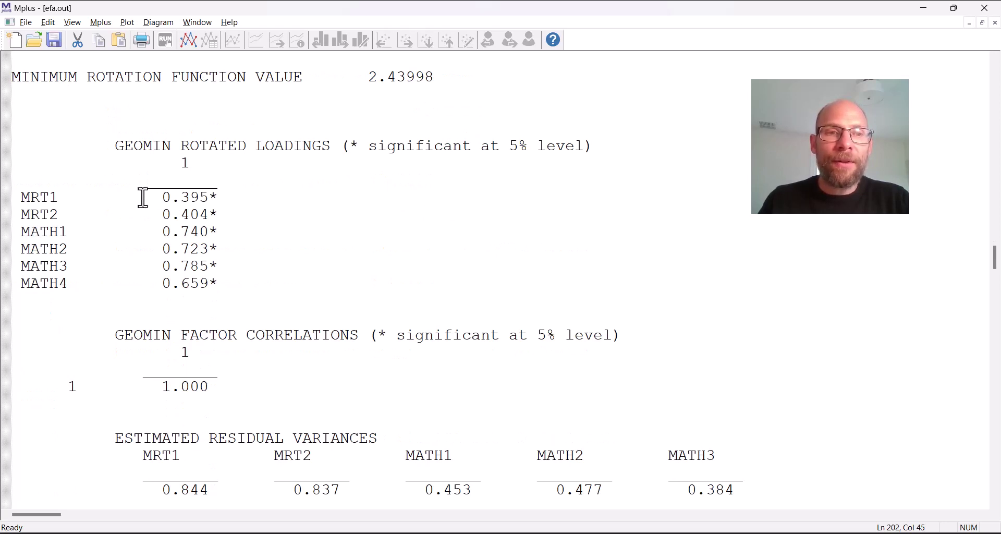
left_click_drag(154, 201, 240, 280)
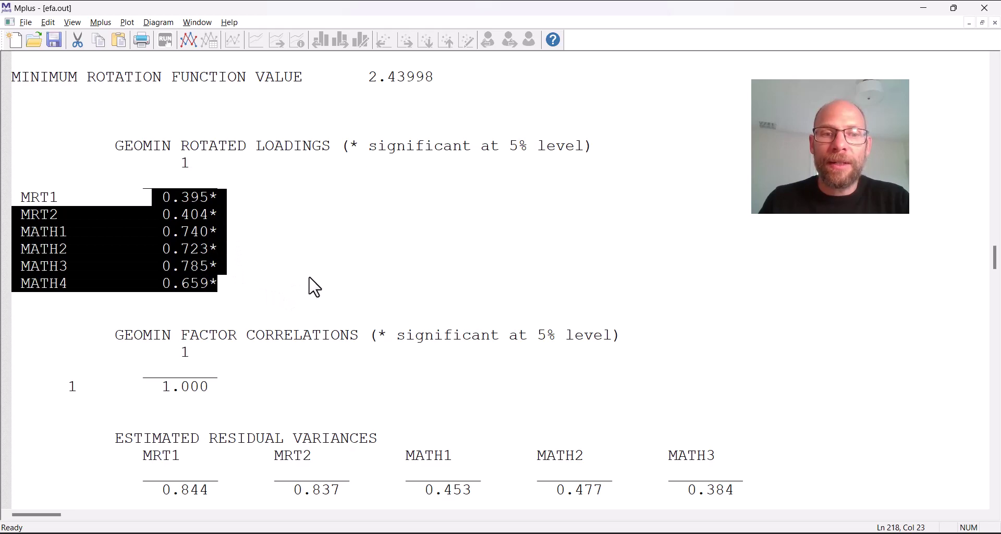
scroll(307, 266, "down", 14)
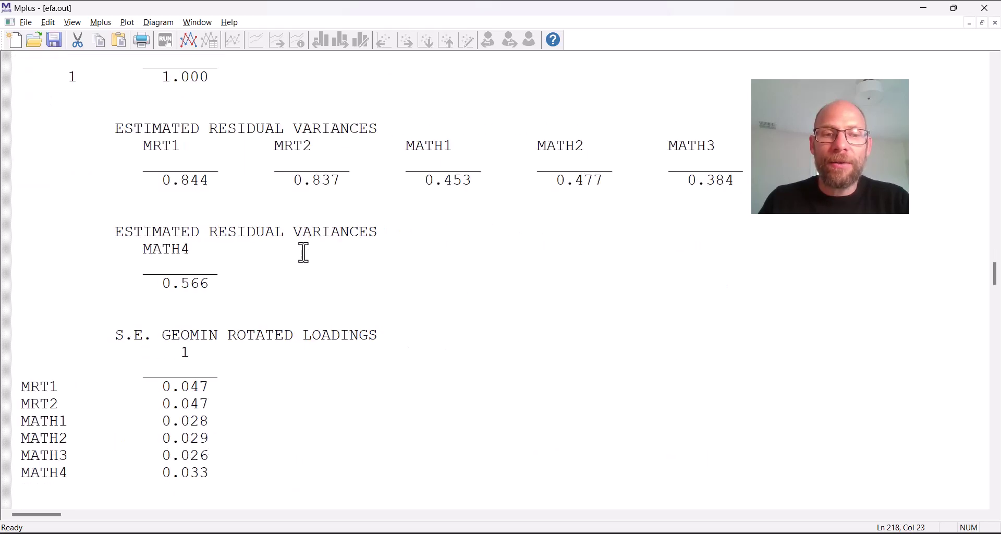
- Compare the AIC and BIC of the 2-factor solution with the information criteria of the 1-factor solution
scroll(303, 249, "down", 16)
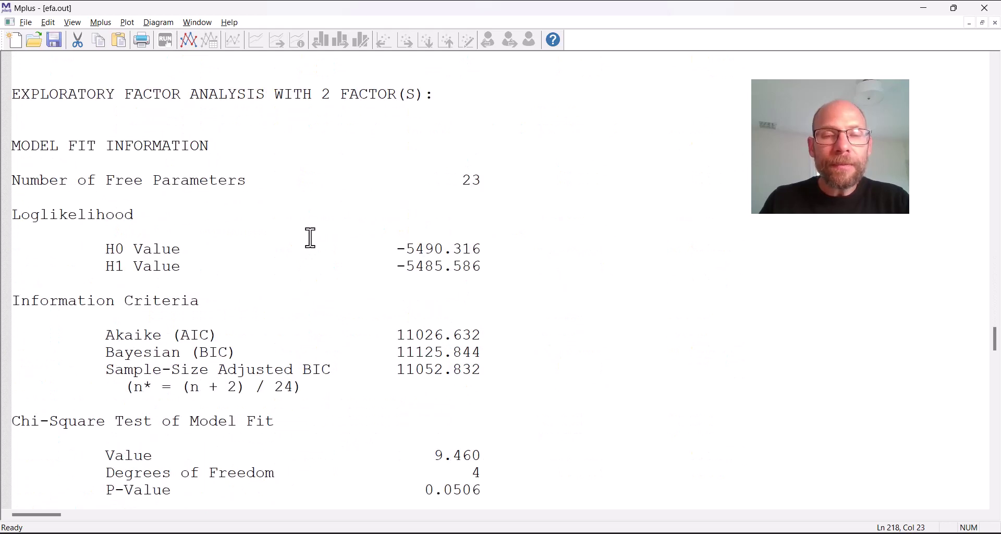
scroll(355, 241, "down", 2)
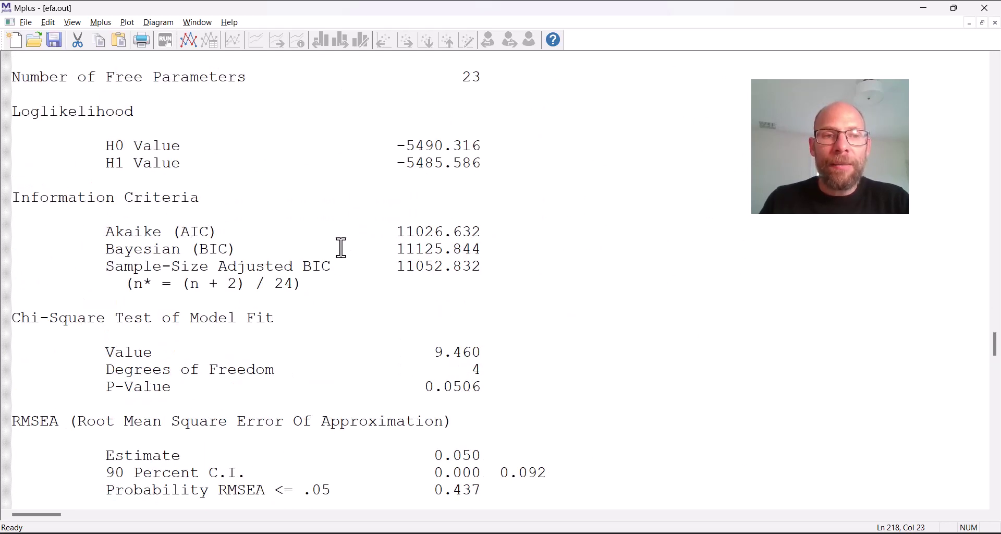
left_click_drag(493, 231, 396, 234)
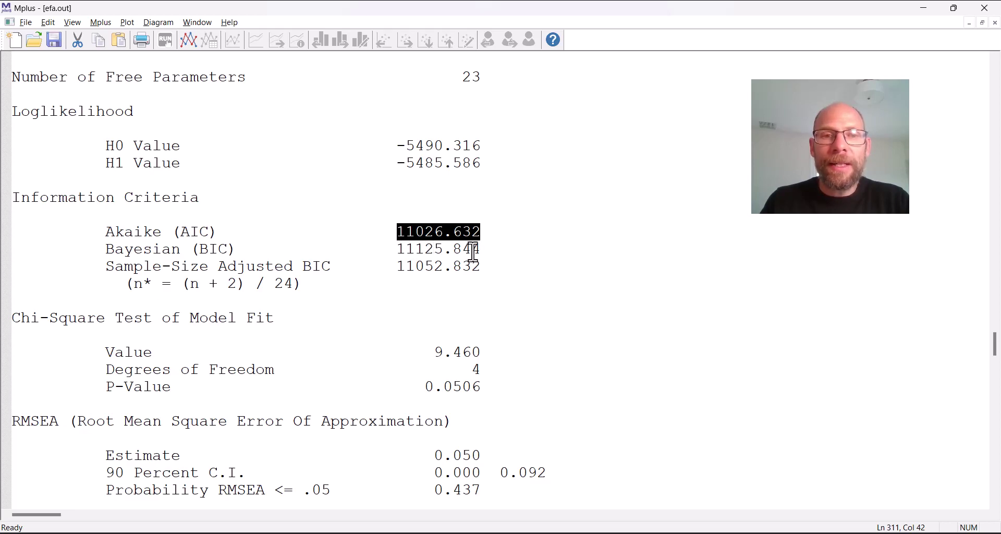
scroll(474, 252, "up", 2)
scroll(474, 252, "up", 20)
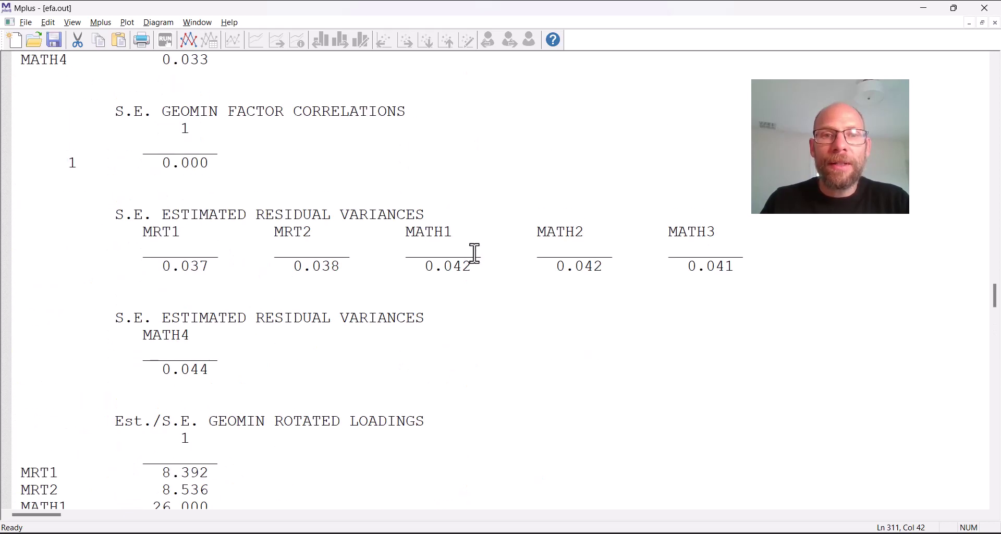
scroll(478, 255, "up", 2)
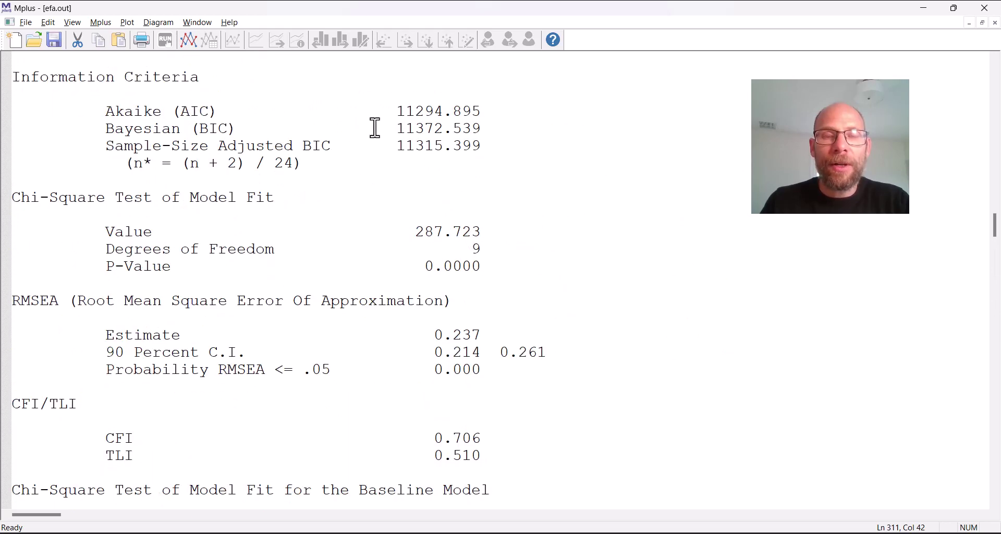
left_click_drag(397, 112, 503, 114)
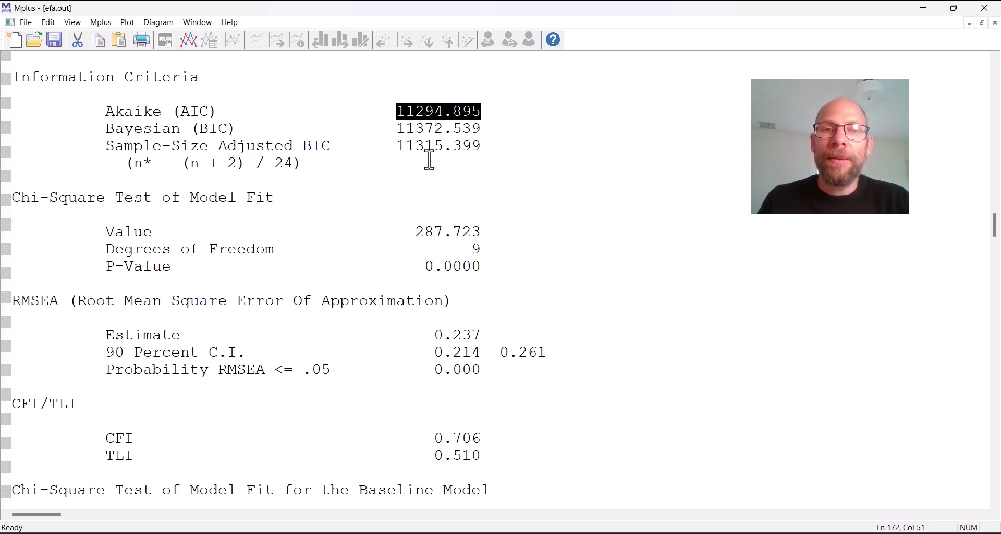
scroll(508, 250, "down", 20)
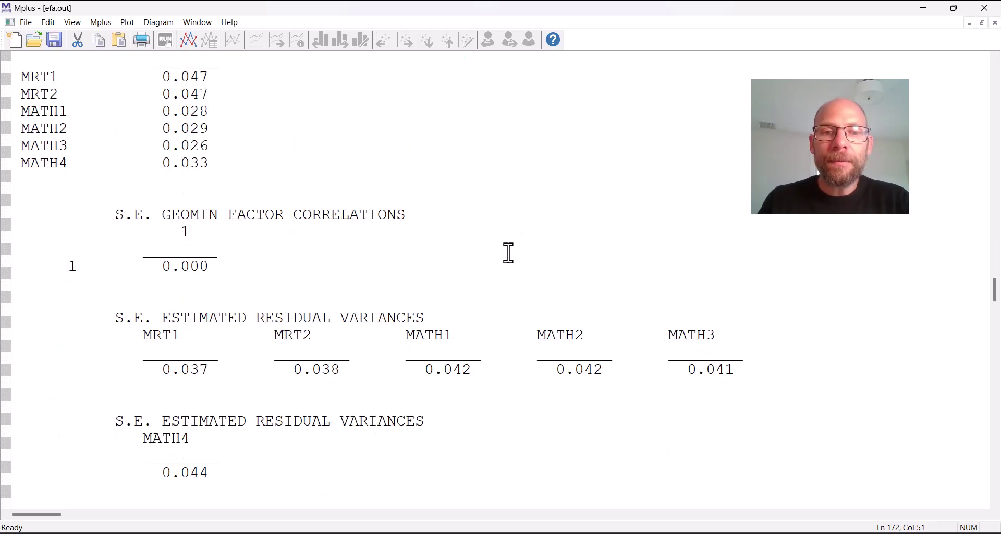
scroll(508, 251, "up", 8)
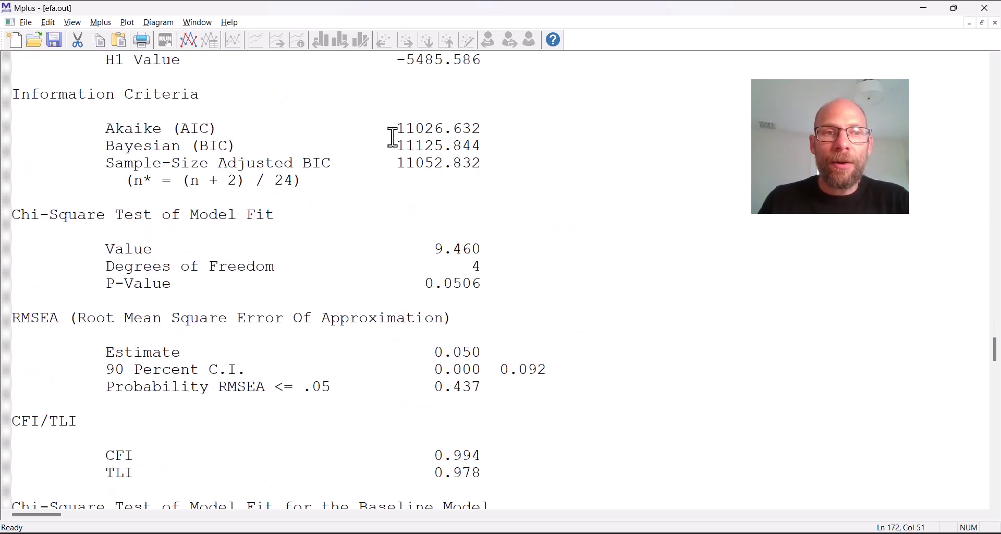
left_click_drag(396, 146, 516, 147)
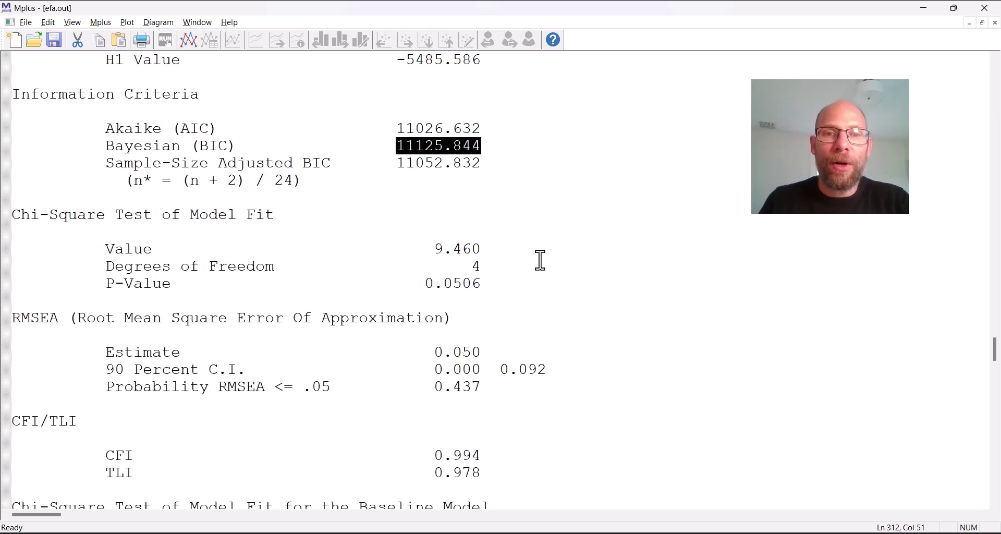
- Examine the 2-factor solution's chi-square test of model fit, RMSEA estimate, CFI and TLI, and SRMR value
left_click_drag(421, 248, 521, 284)
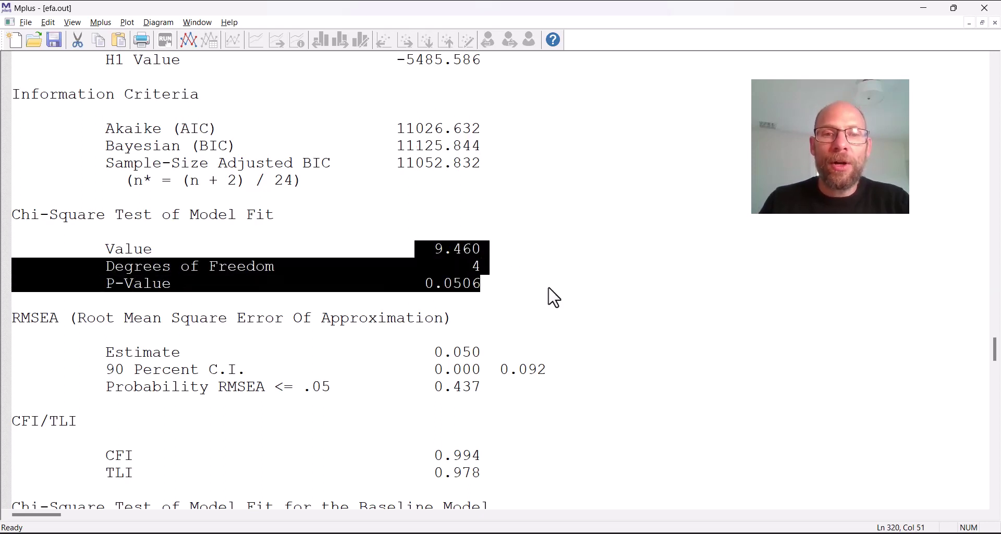
scroll(549, 296, "down", 2)
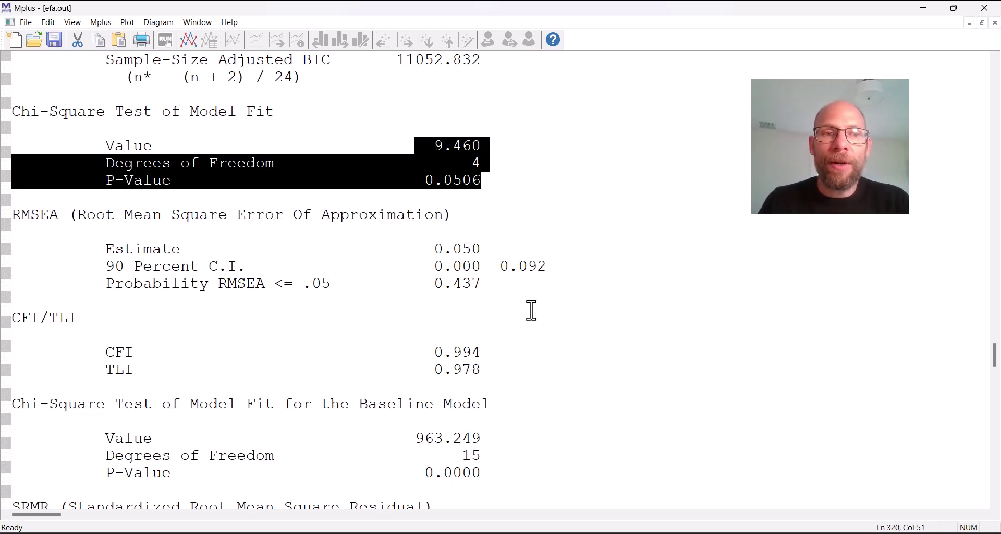
left_click_drag(480, 249, 437, 252)
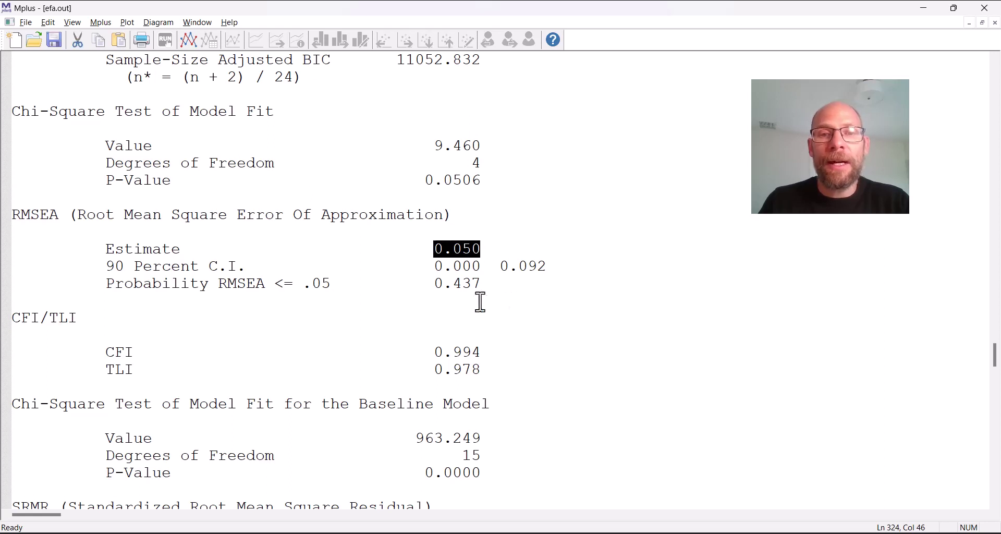
scroll(519, 334, "down", 2)
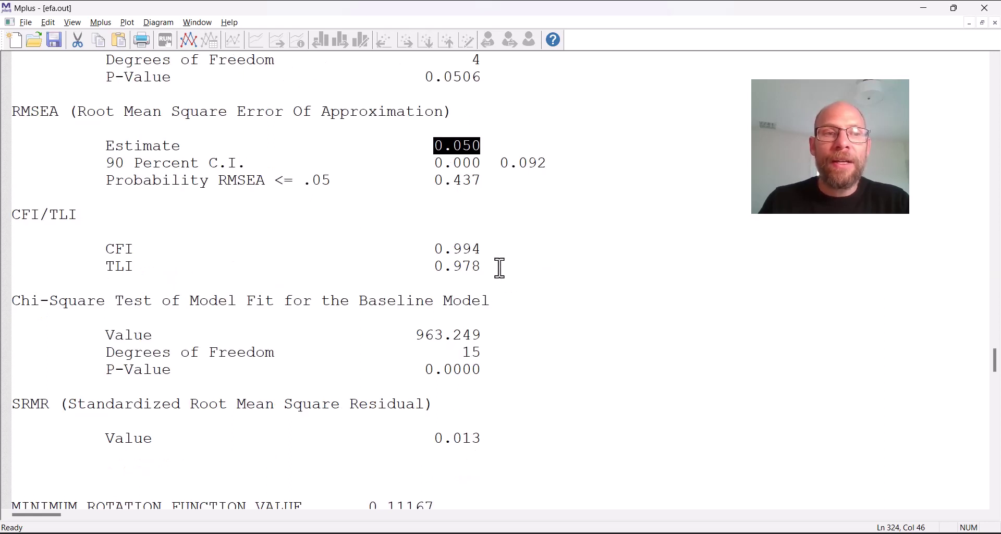
left_click_drag(499, 266, 435, 249)
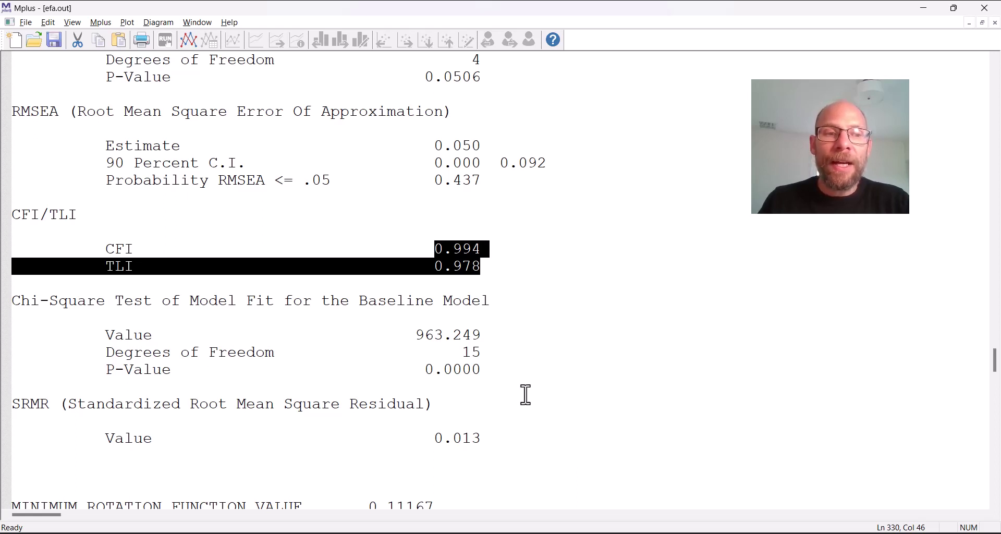
left_click_drag(482, 438, 428, 438)
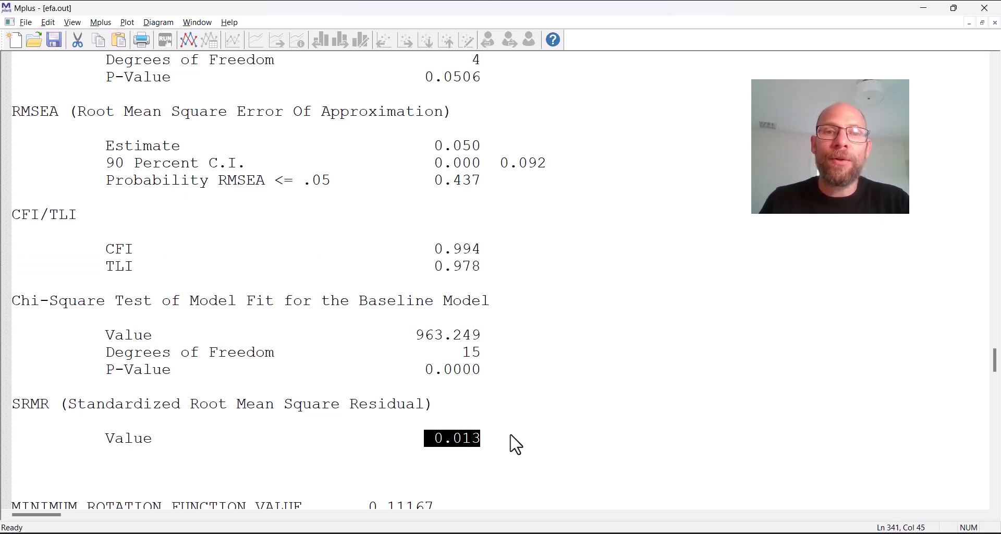
- Review the 2-factor solution's RMSEA, CFI/TLI and SRMR once more alongside its chi-square test to judge overall fit
left_click(440, 147)
left_click_drag(448, 150, 501, 152)
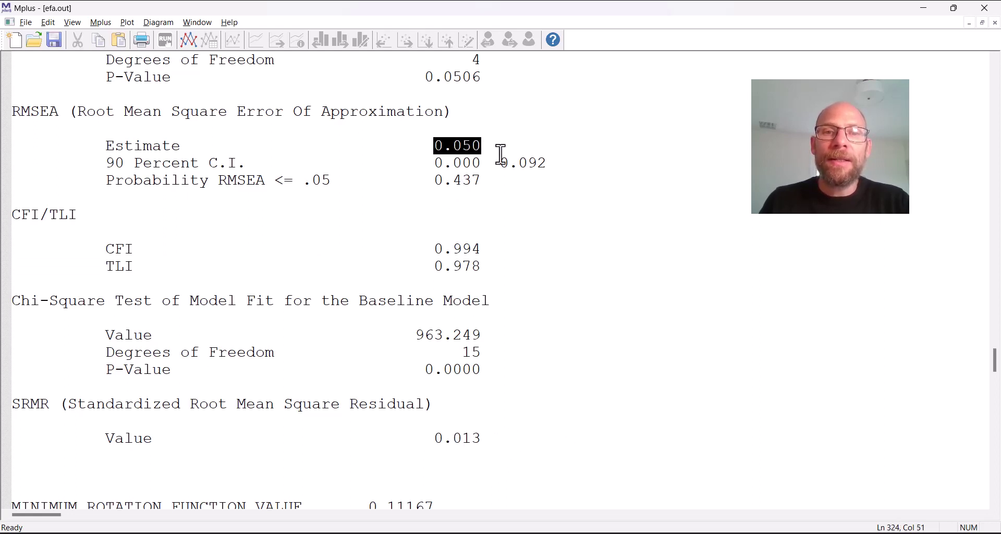
left_click_drag(438, 249, 499, 270)
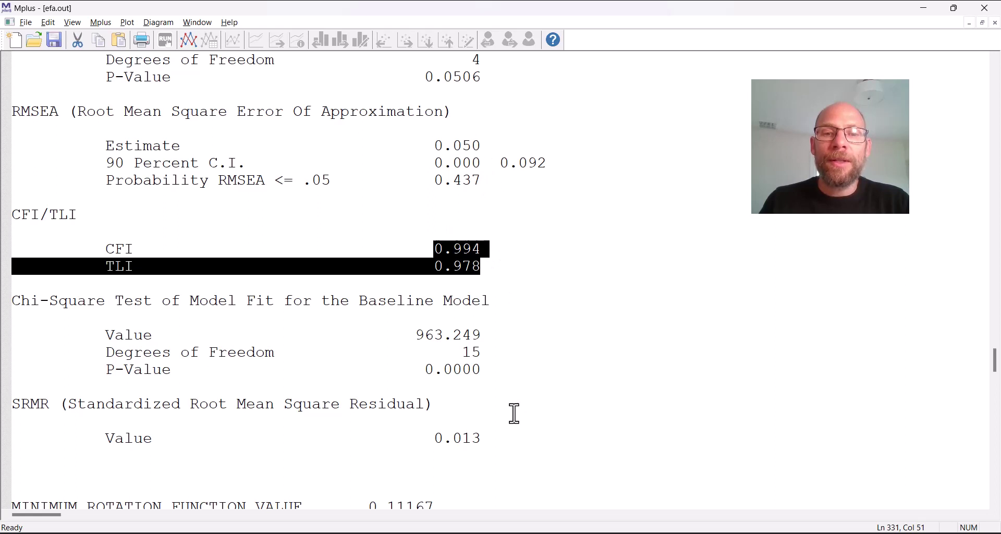
left_click_drag(503, 441, 399, 440)
scroll(433, 412, "up", 2)
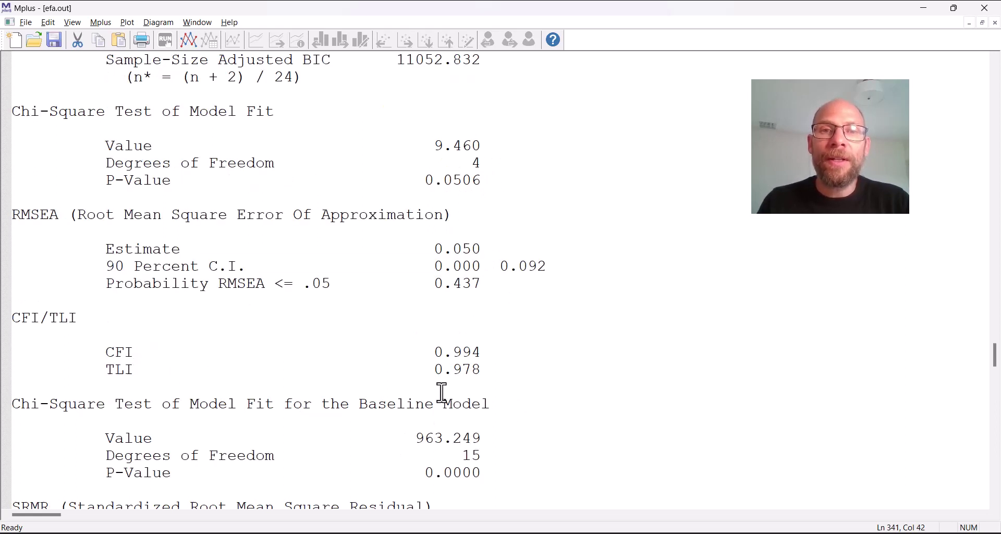
left_click_drag(487, 181, 426, 142)
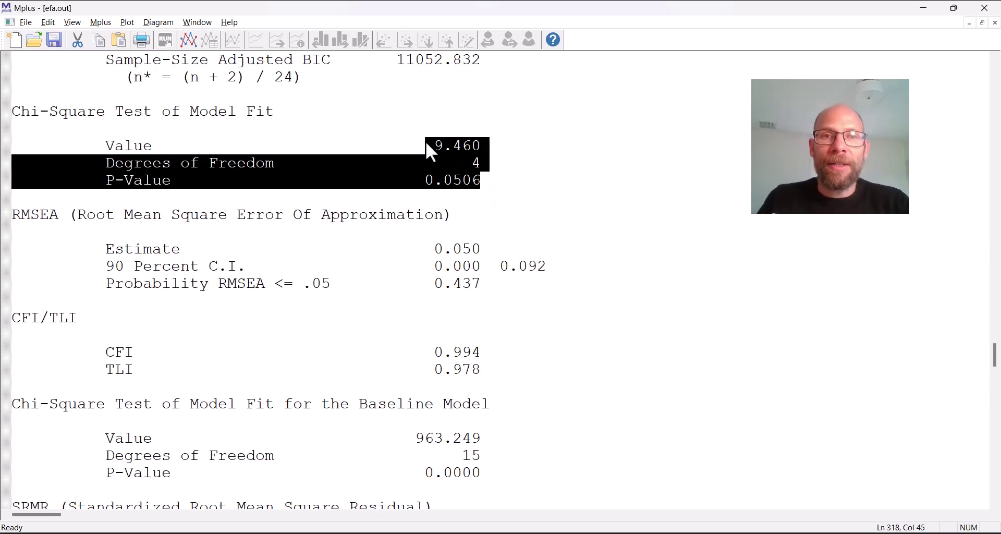
- Examine the Geomin rotated loadings of MRT1 and MRT2 on both factors of the 2-factor solution
scroll(476, 172, "down", 6)
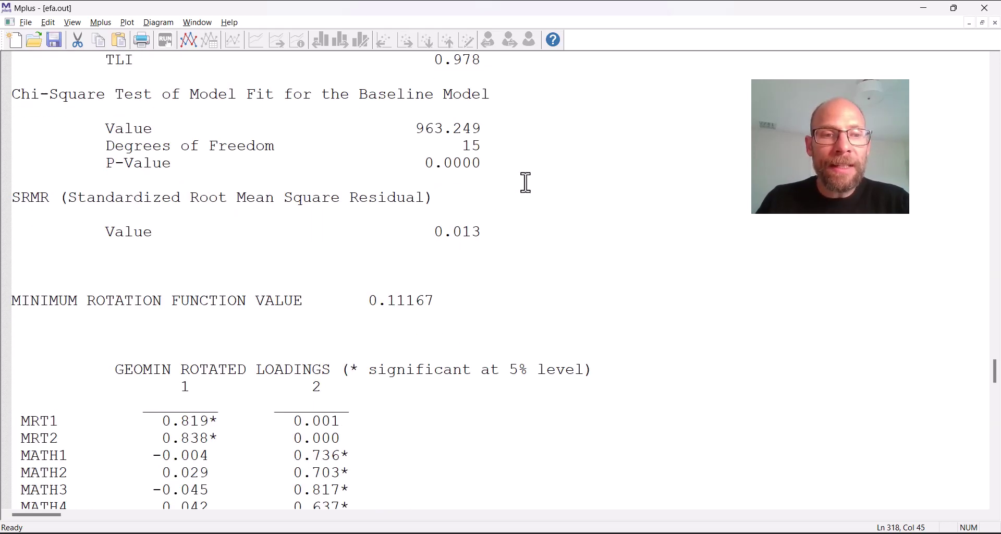
scroll(526, 183, "down", 2)
scroll(549, 183, "down", 2)
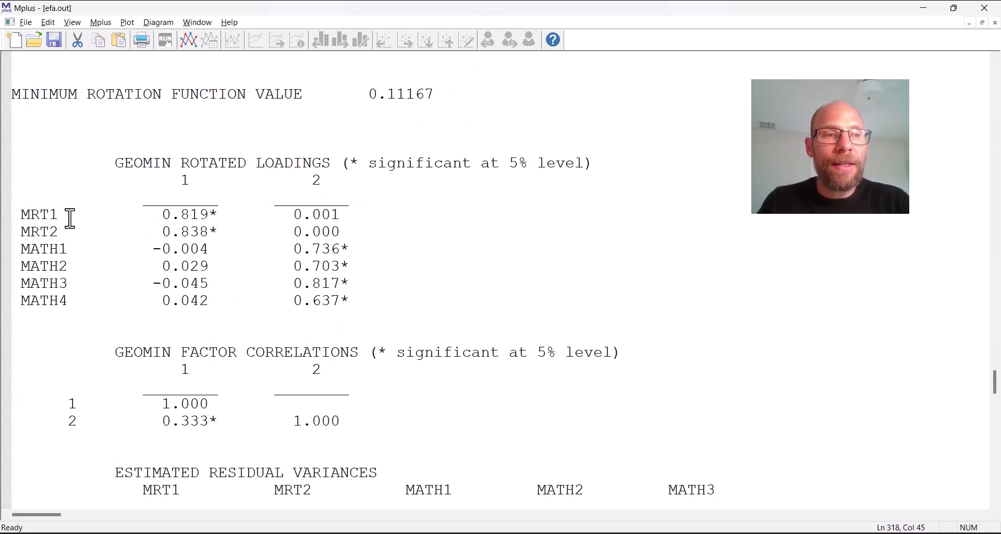
left_click_drag(15, 214, 380, 224)
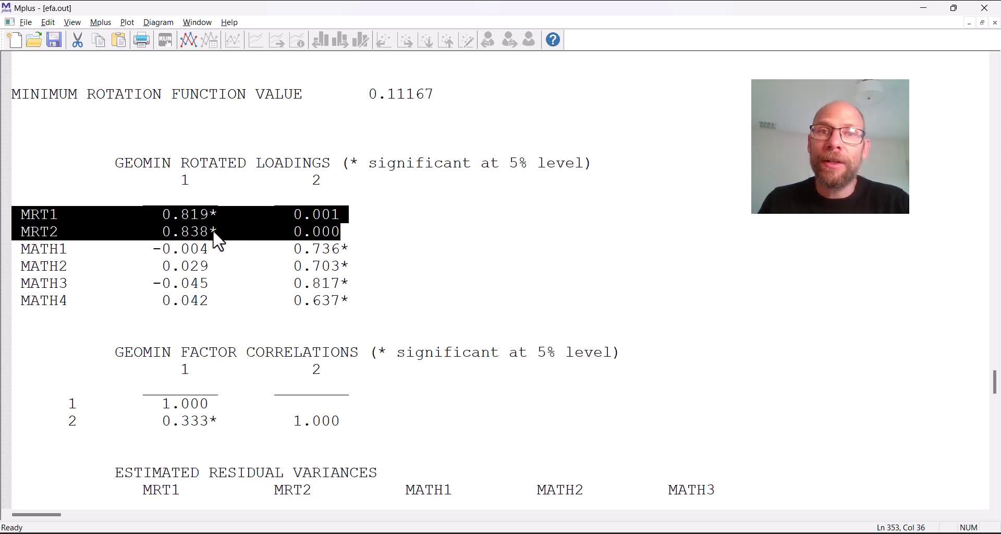
left_click_drag(293, 214, 360, 230)
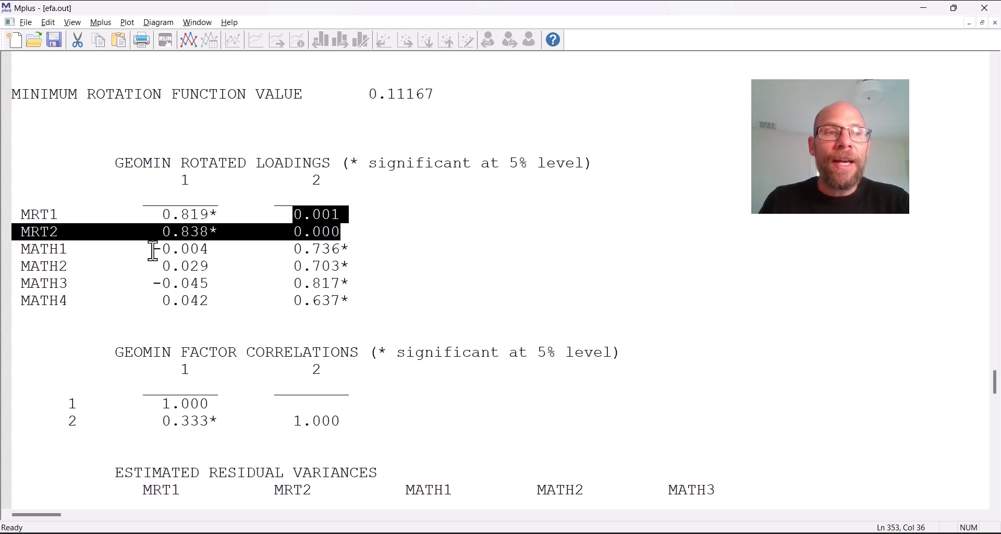
- Examine the rotated loadings of MATH1 to MATH4 on both factors and compare them with the MRT loadings on factor 1
left_click_drag(21, 249, 373, 306)
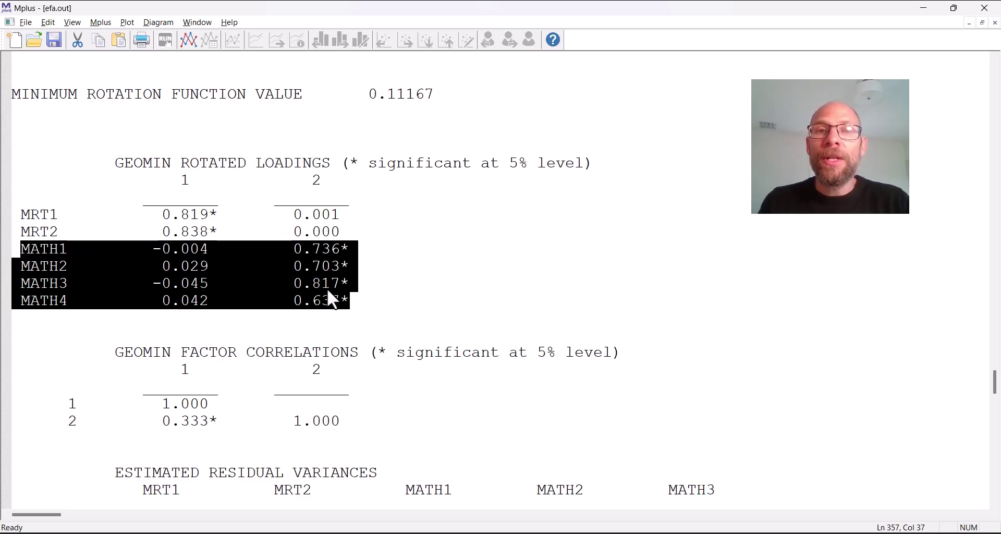
left_click(190, 252)
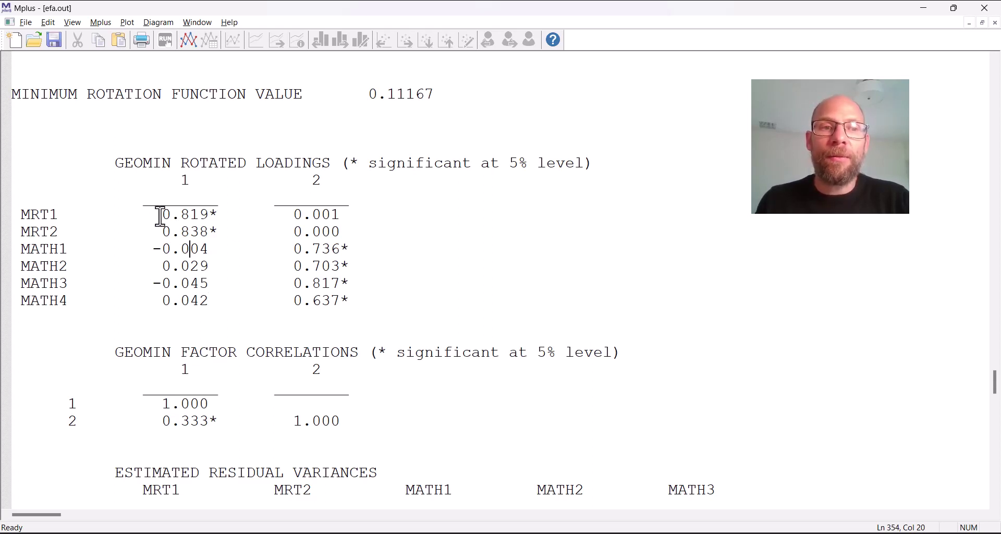
left_click_drag(161, 214, 209, 231)
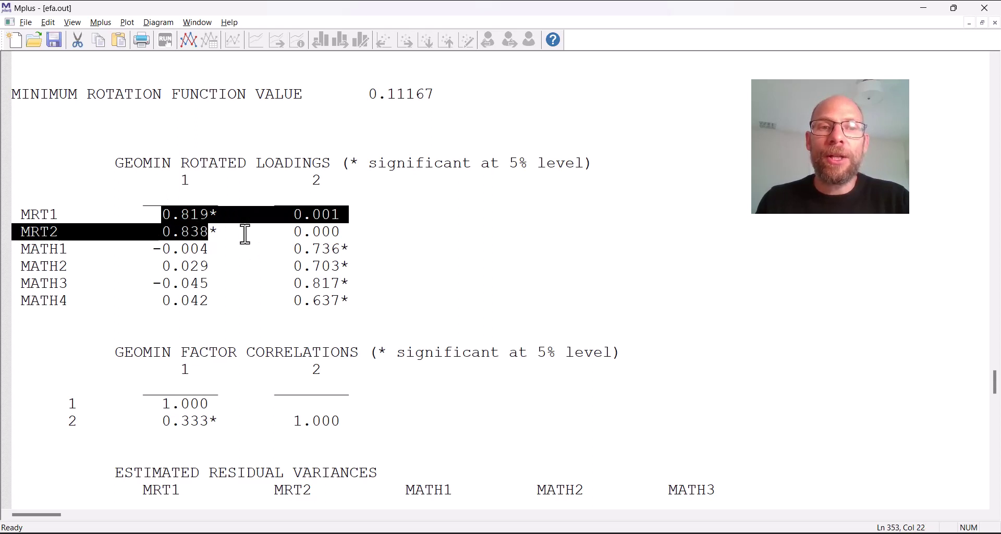
left_click_drag(152, 249, 379, 308)
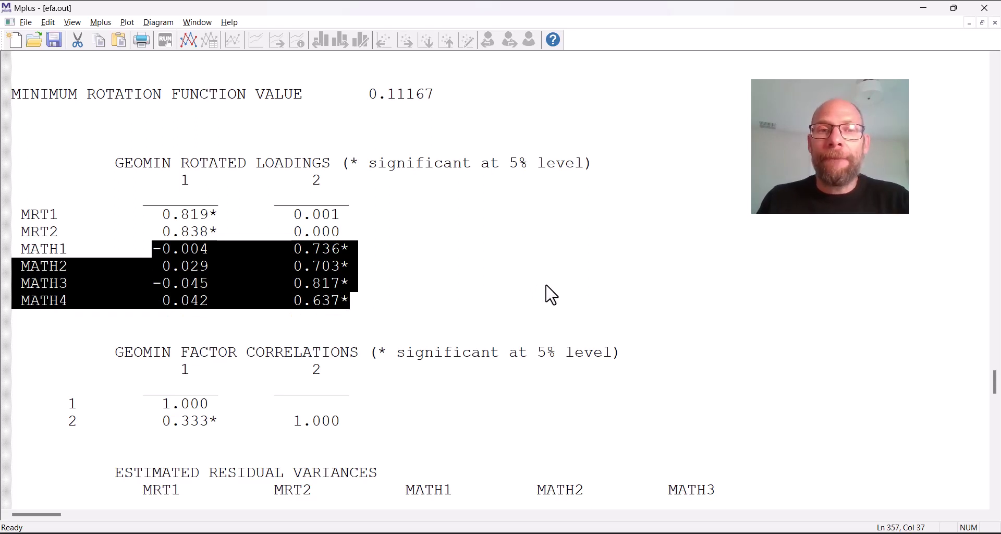
- Examine the Geomin correlation between the two factors and the estimated residual variances of the MRT and MATH variables
scroll(517, 275, "down", 2)
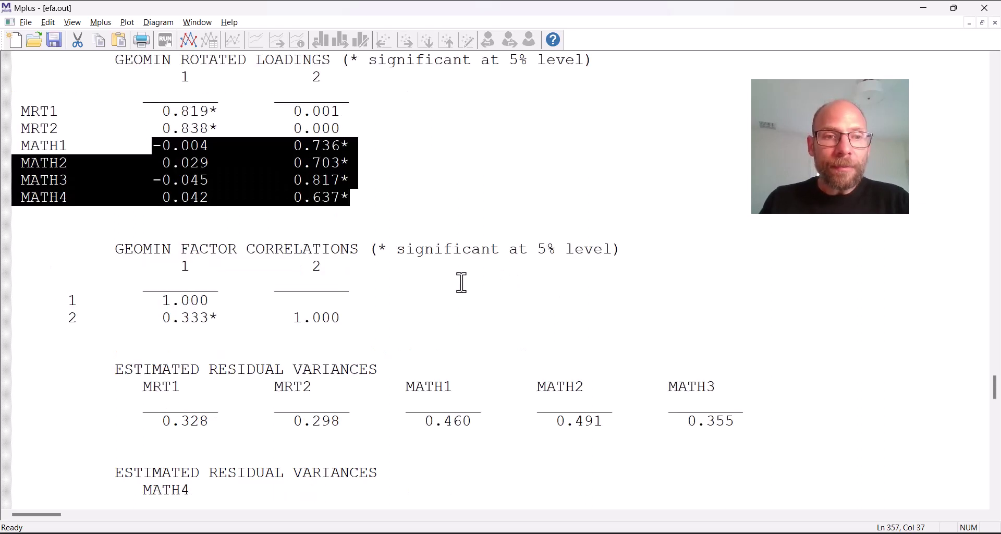
left_click_drag(163, 322, 219, 326)
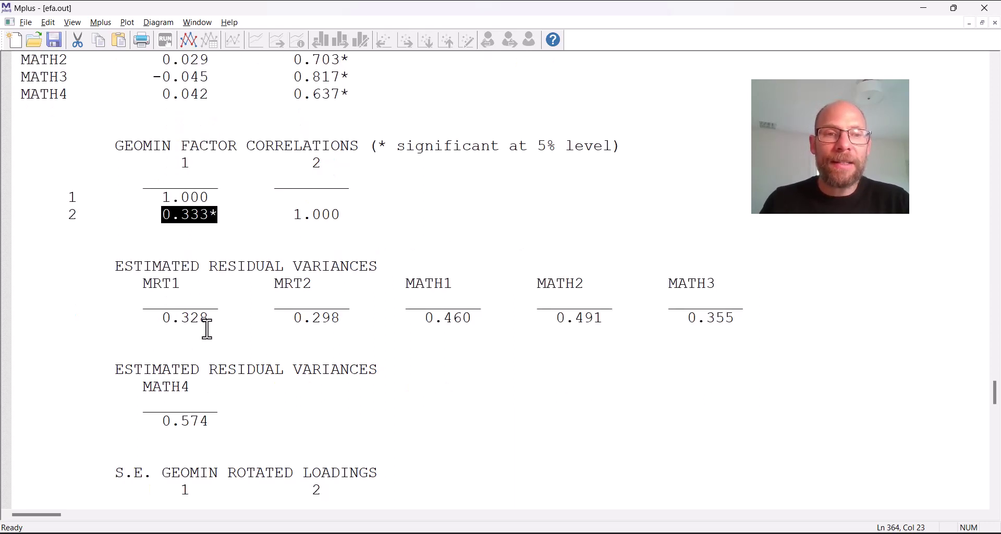
left_click_drag(139, 298, 305, 425)
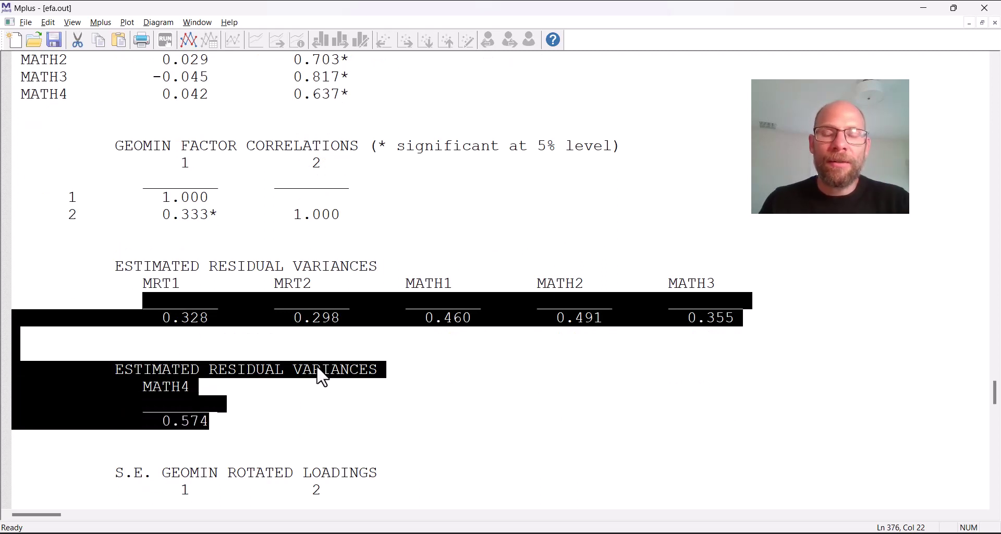
- Examine the 2-factor solution's standard errors for the rotated loadings, factor correlations and residual variances
scroll(295, 365, "down", 4)
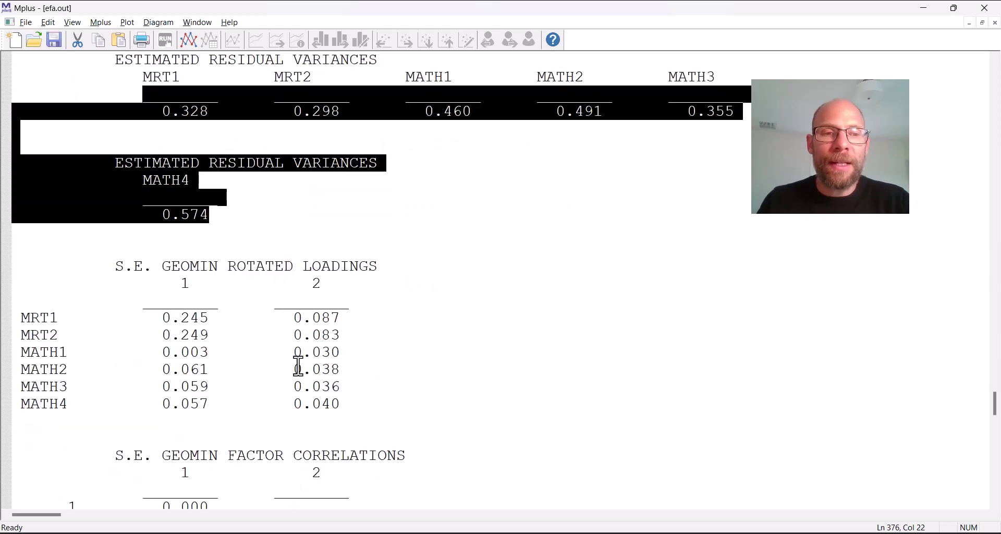
scroll(248, 320, "down", 4)
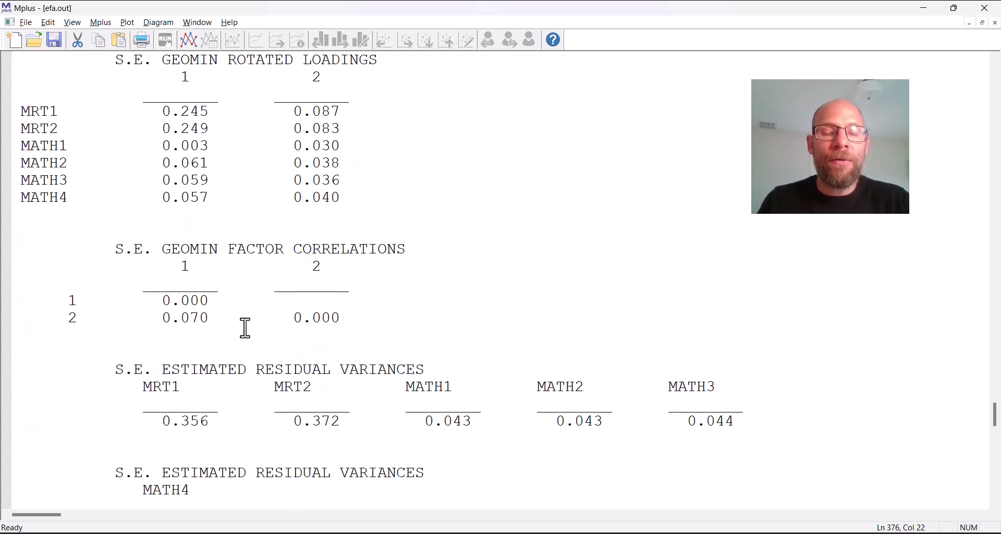
scroll(273, 358, "up", 2)
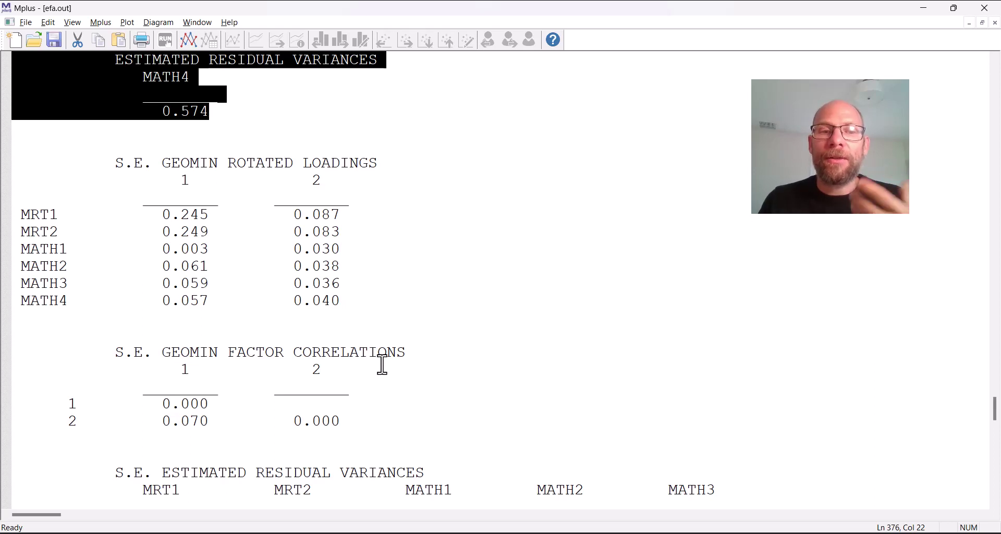
scroll(385, 360, "down", 2)
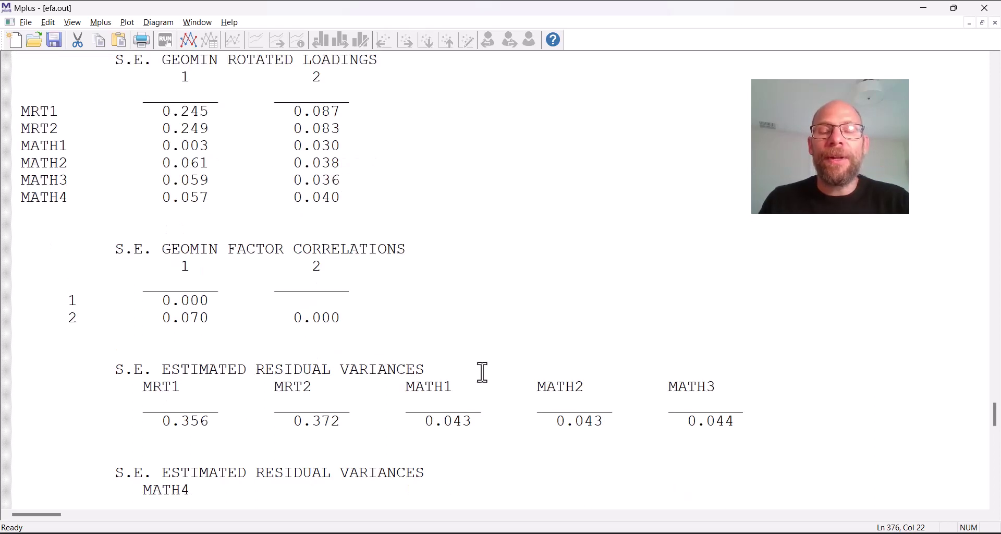